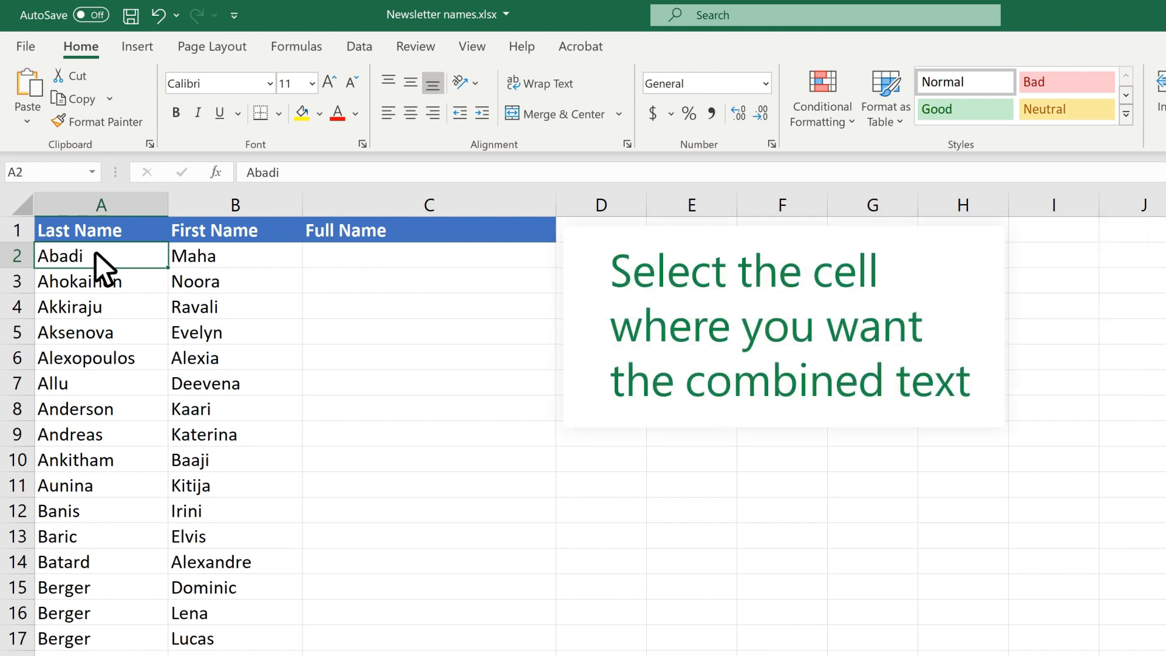
Enter =CONCAT(A2," Family") in C2 to join the last name with ' Family'
left_click(362, 257)
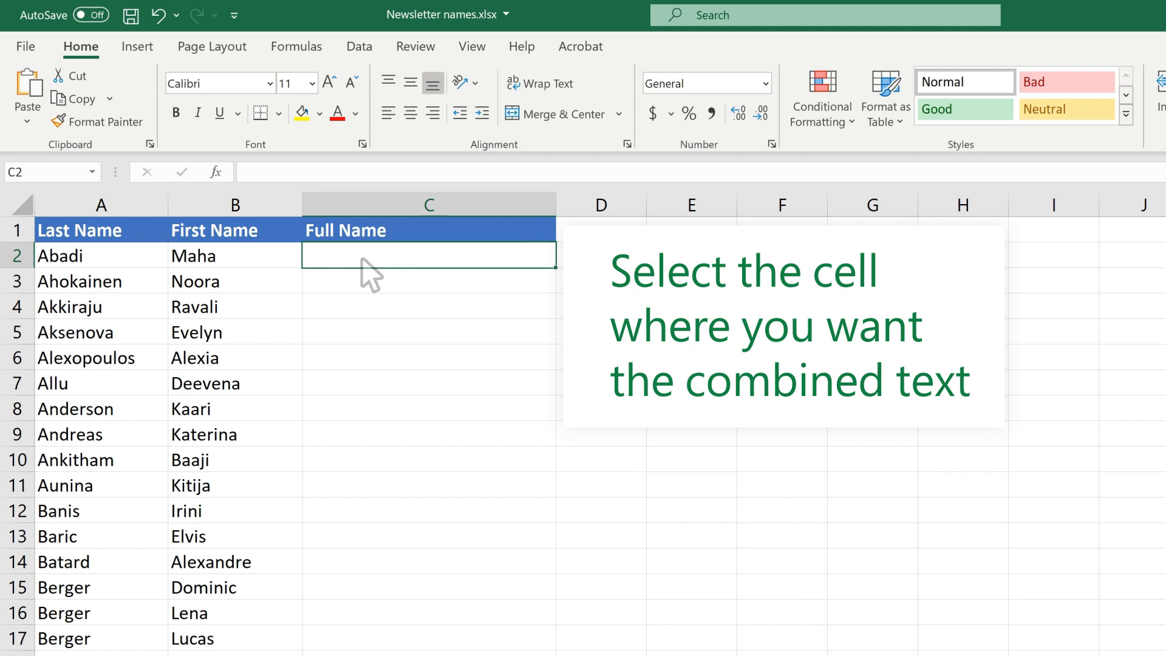
type("=C")
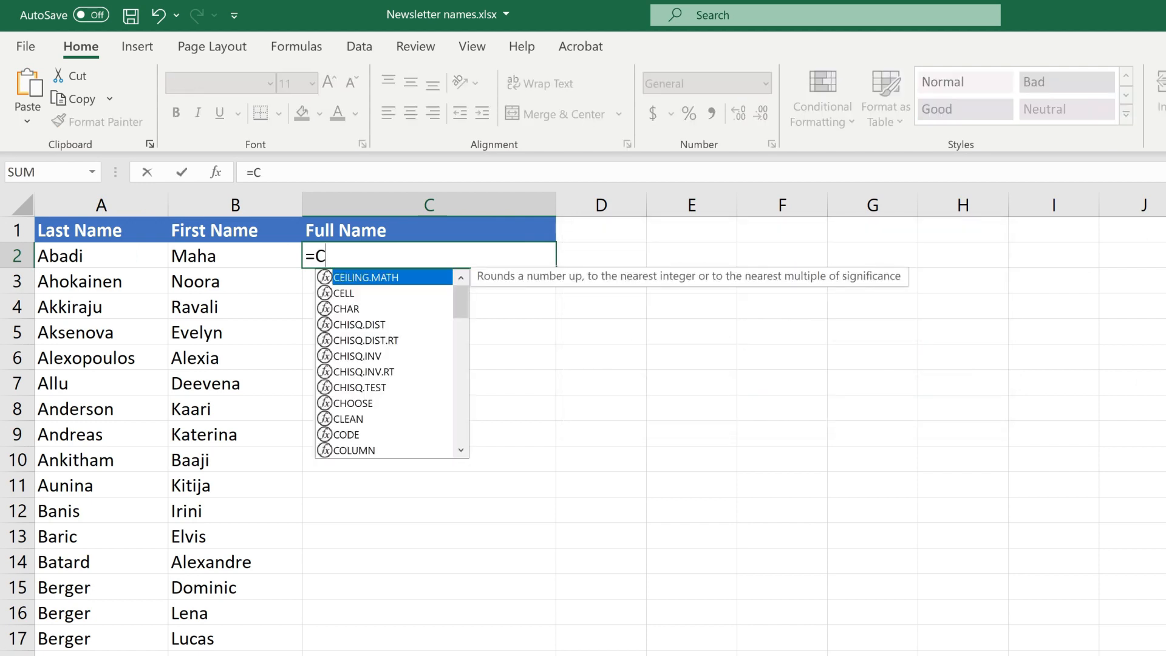
type("ONCAT(")
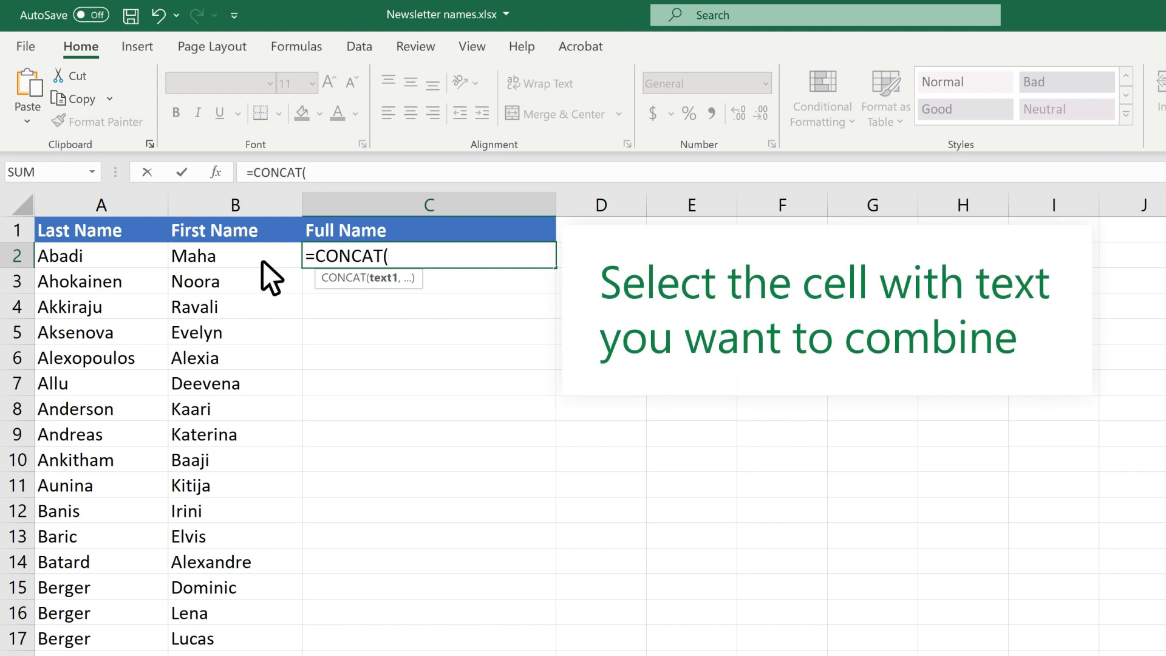
left_click(96, 253)
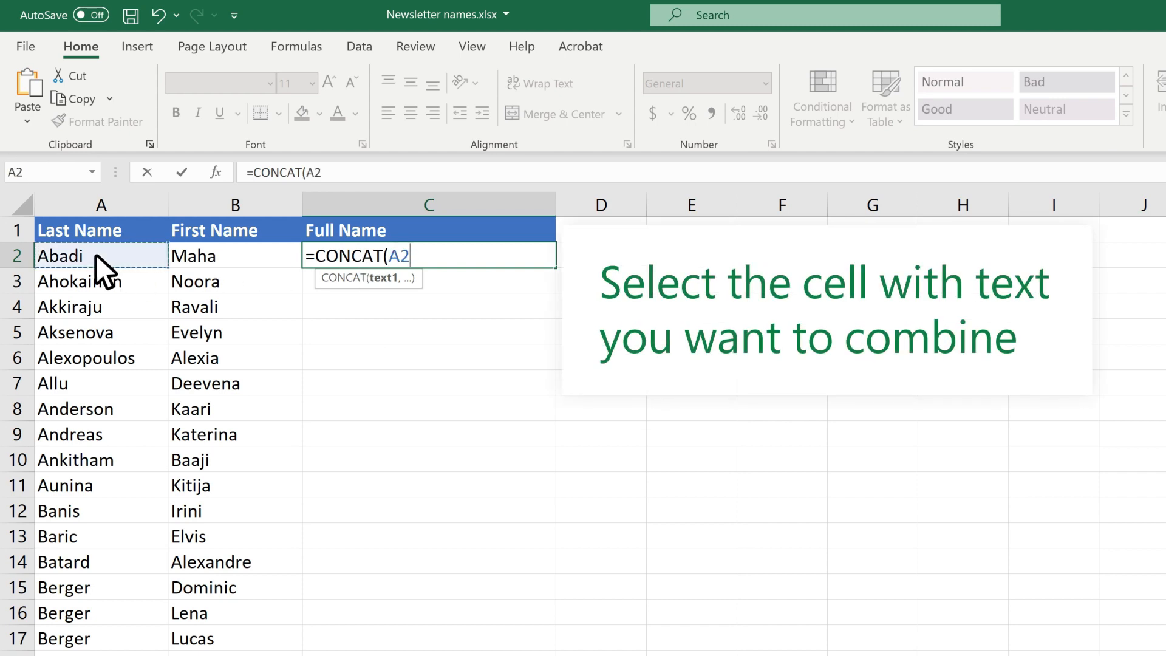
type(",")
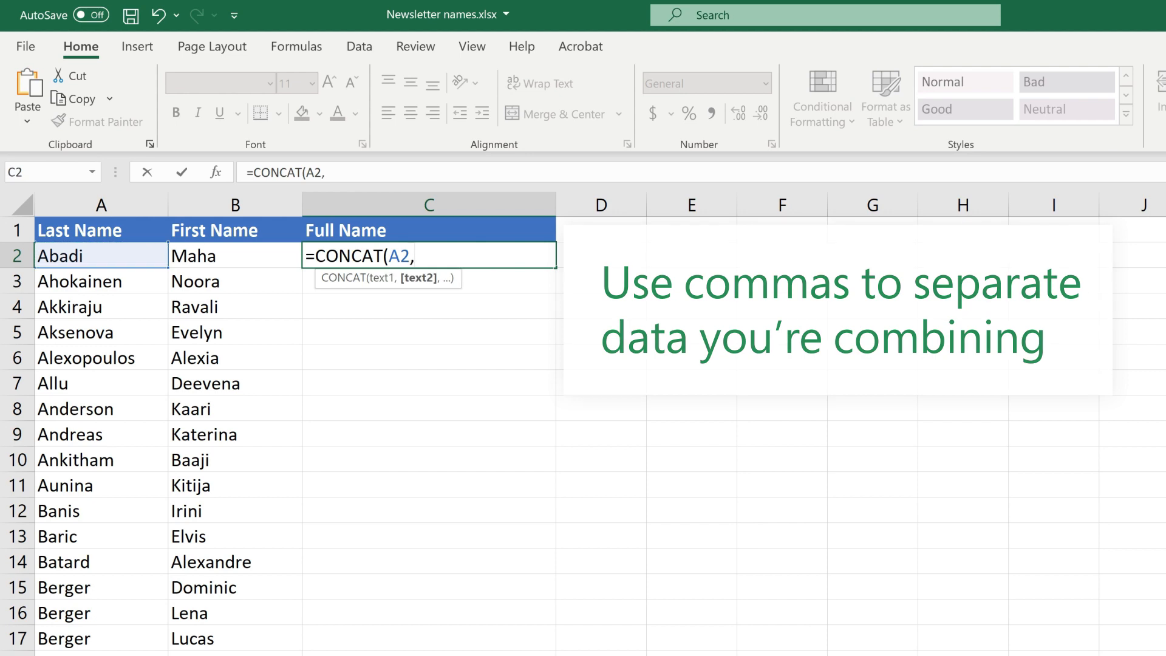
type("\"")
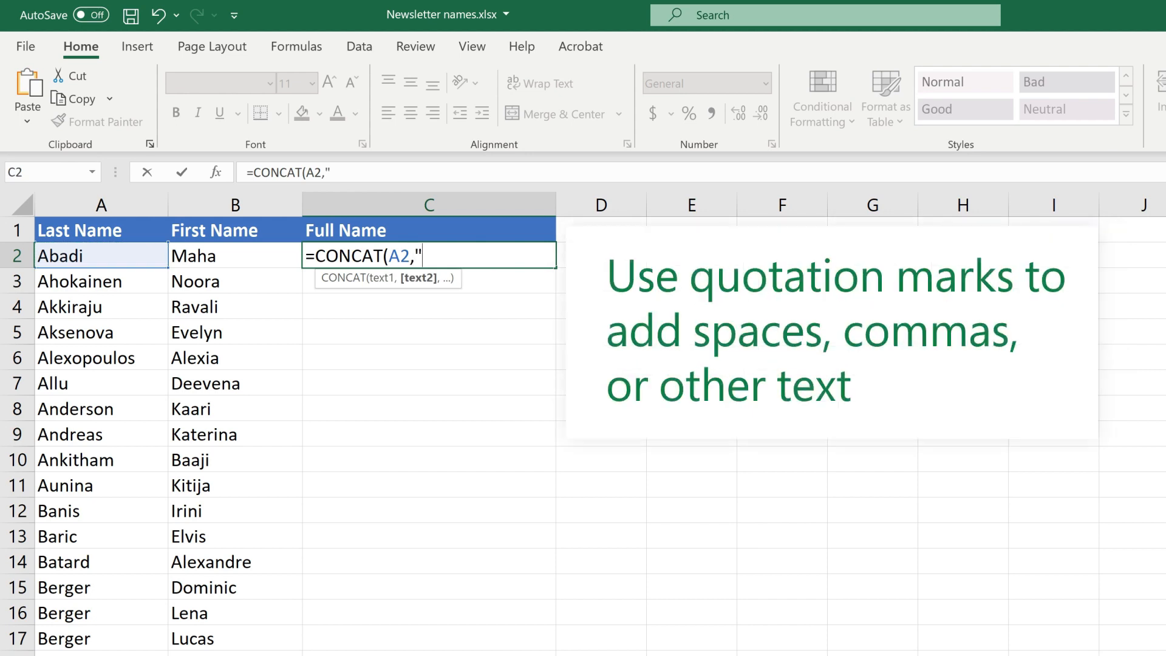
type(" Family\"")
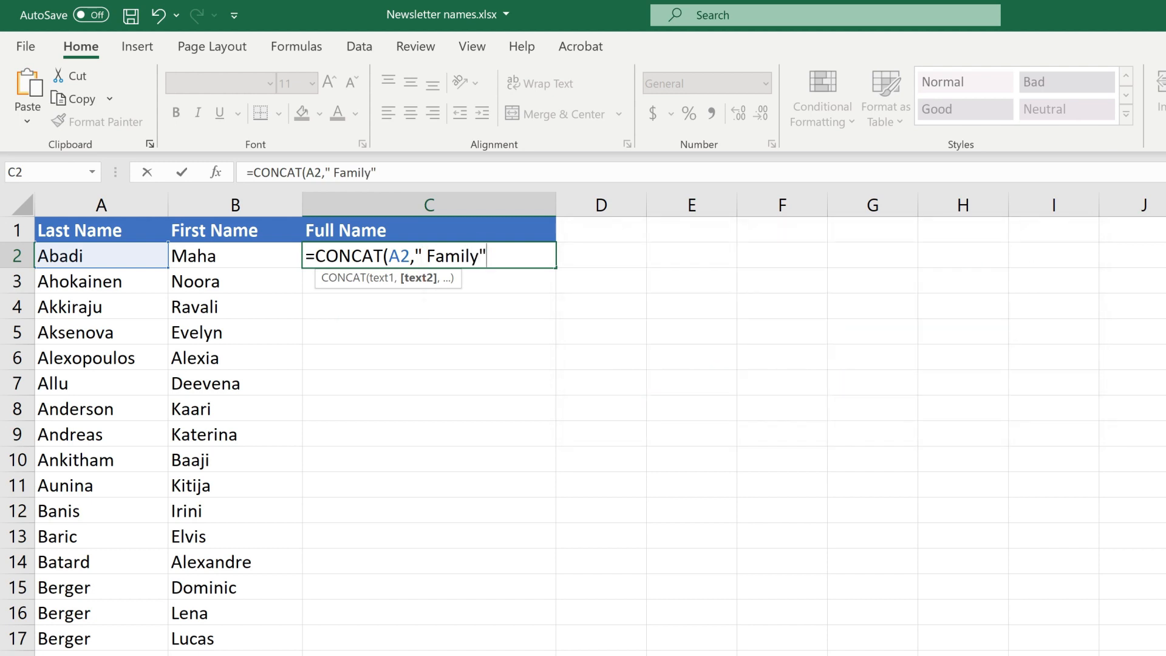
type(")")
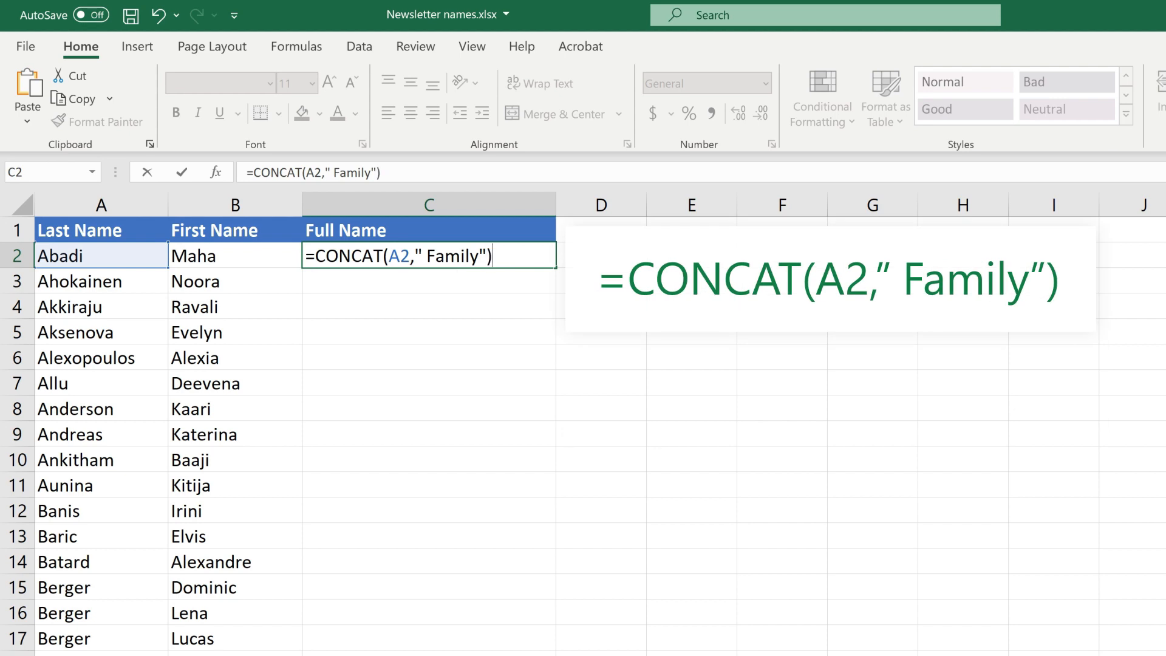
key("Return")
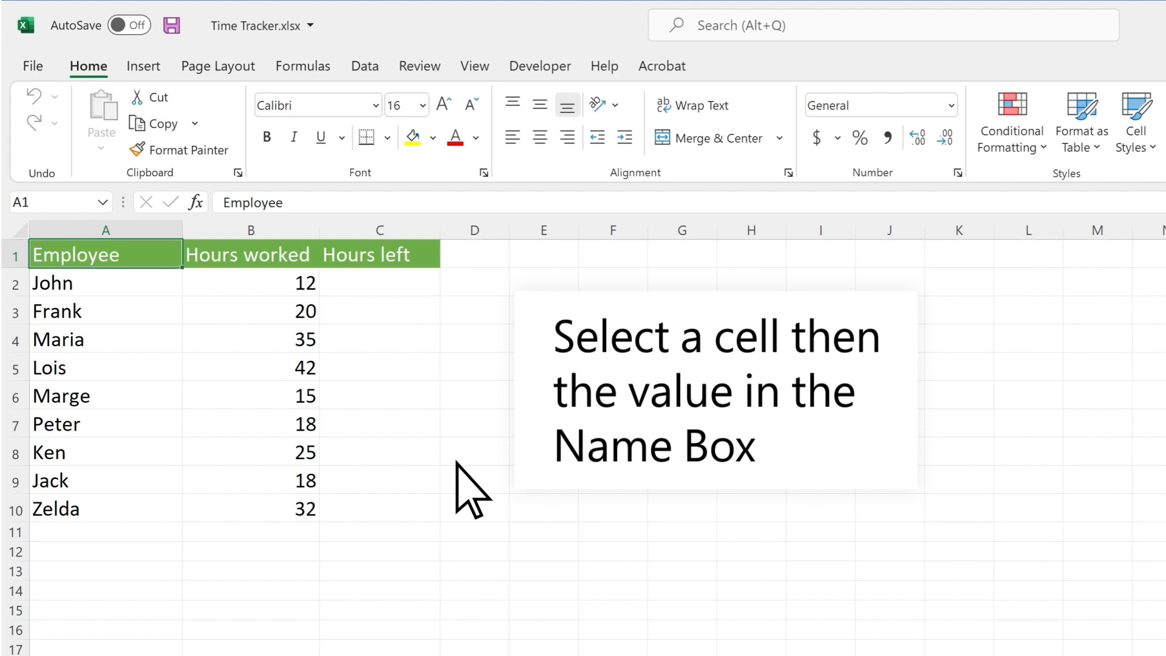
Name cell B3 FrankHours using the Name Box
left_click(271, 311)
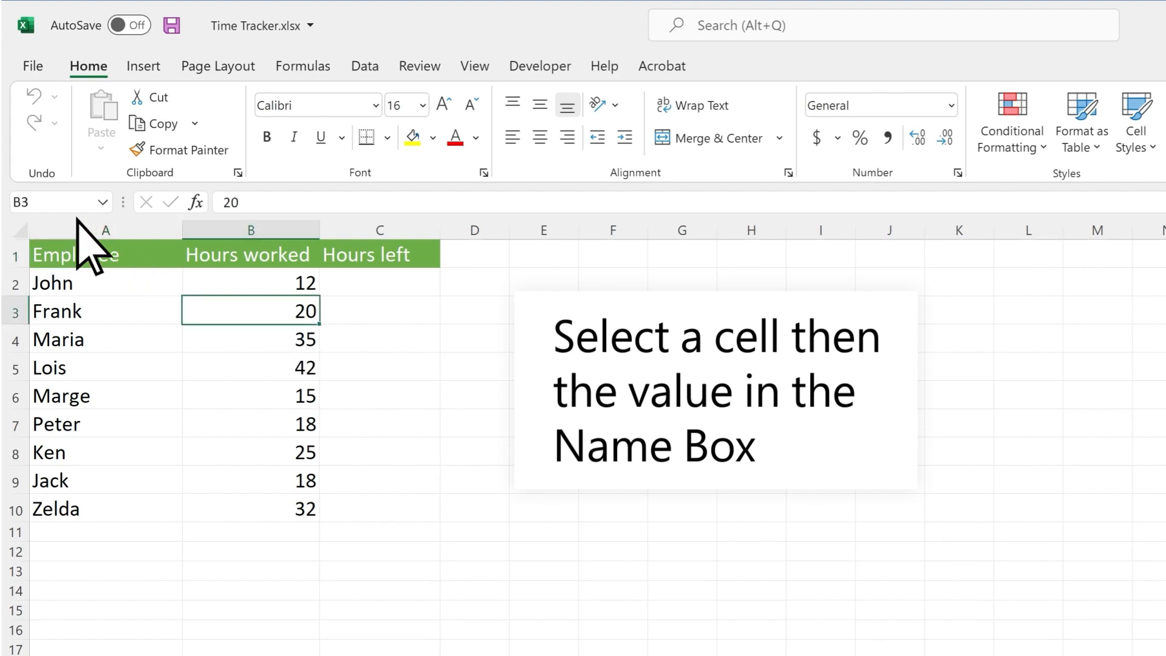
left_click(53, 204)
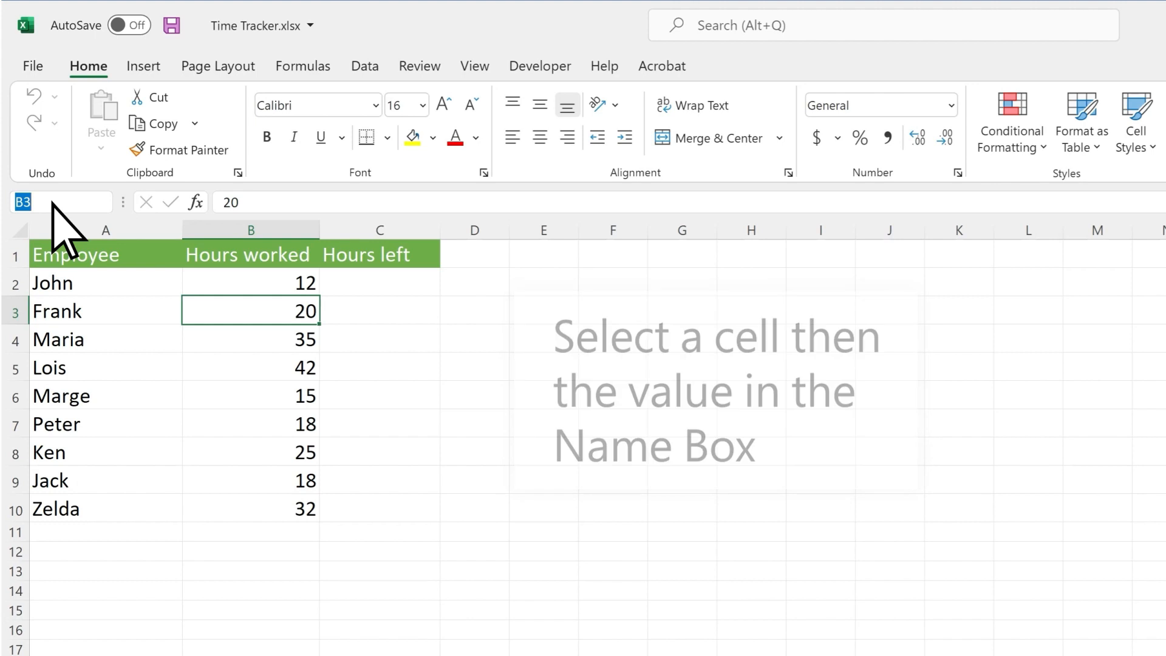
type("FrankHours")
key("Return")
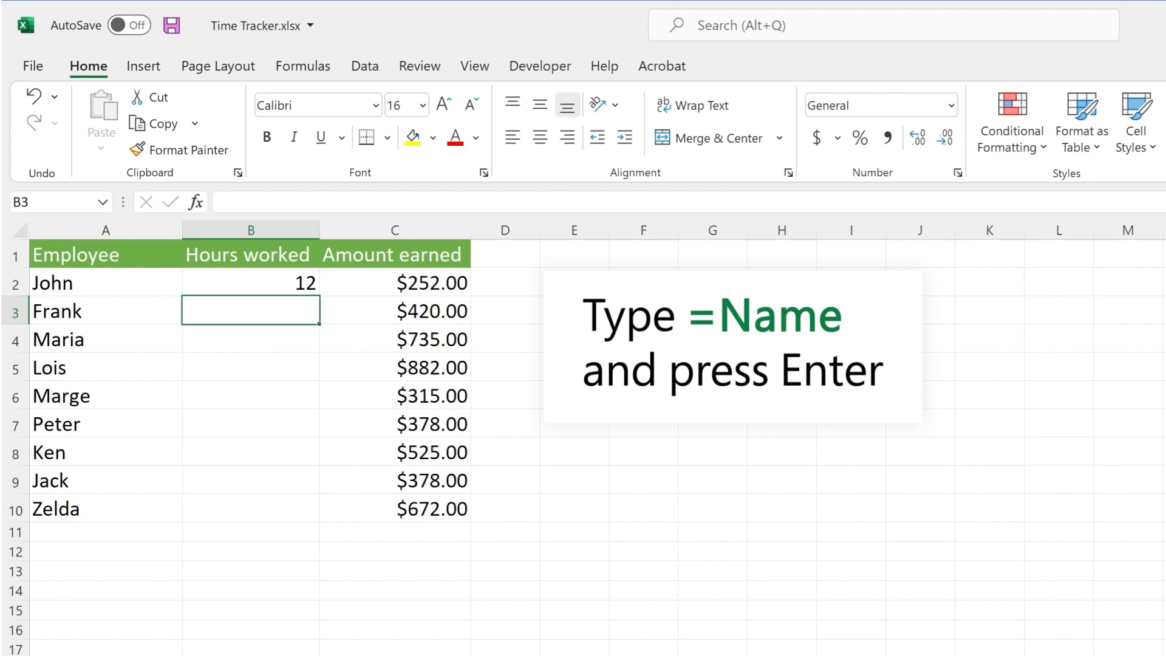
Enter =FrankHours in the other sheet's B3 so it shows 20
type("=Fran")
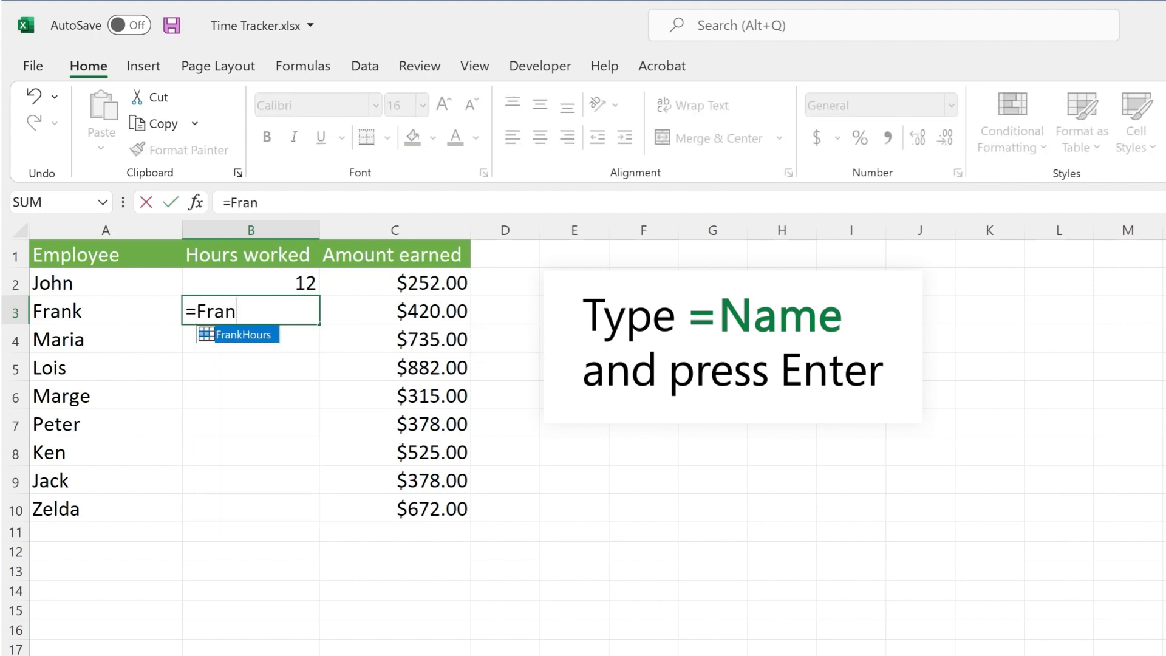
type("kHours")
key("Return")
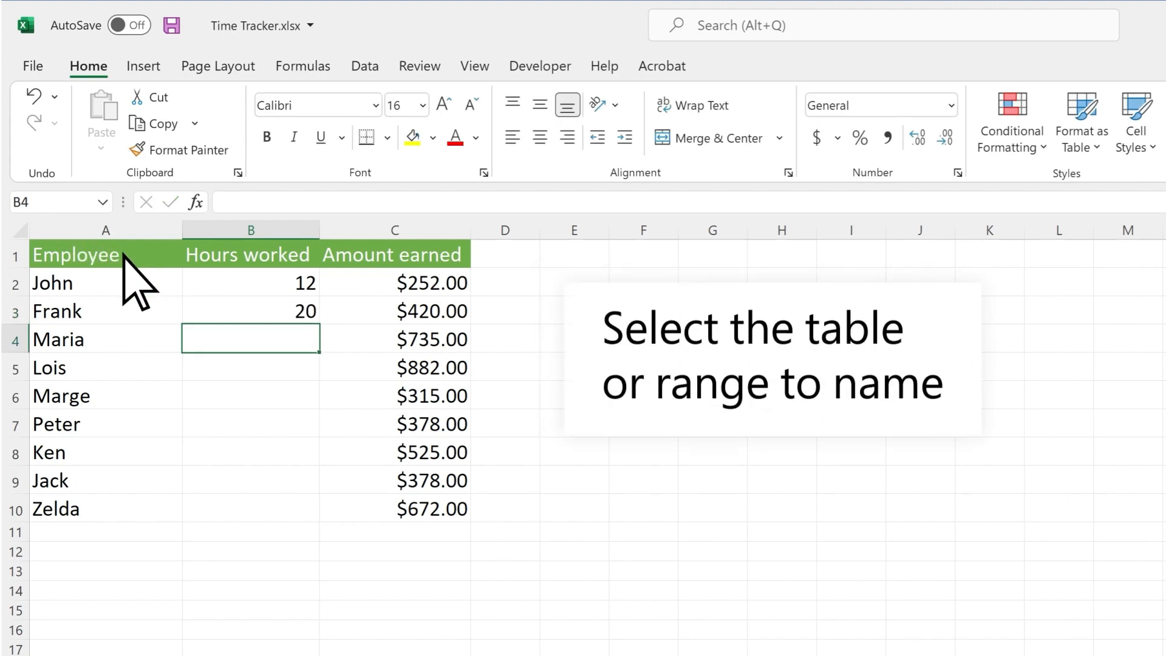
left_click_drag(124, 255, 381, 499)
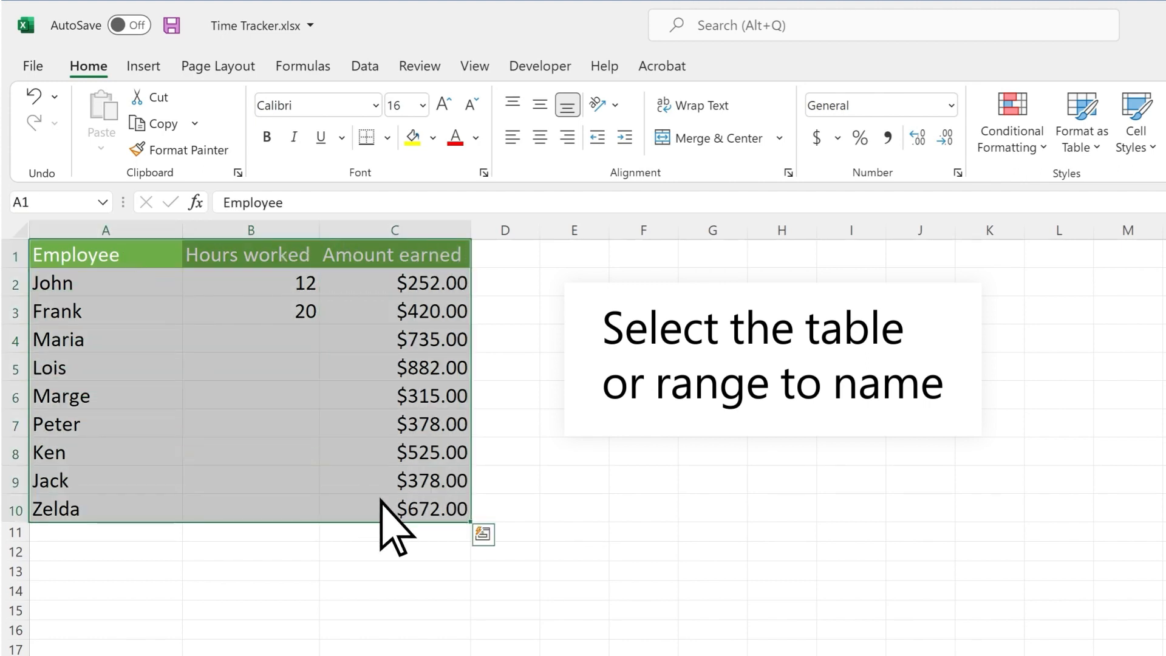
Create names for A1:C10 from its top row and left column via Create from Selection
left_click(303, 67)
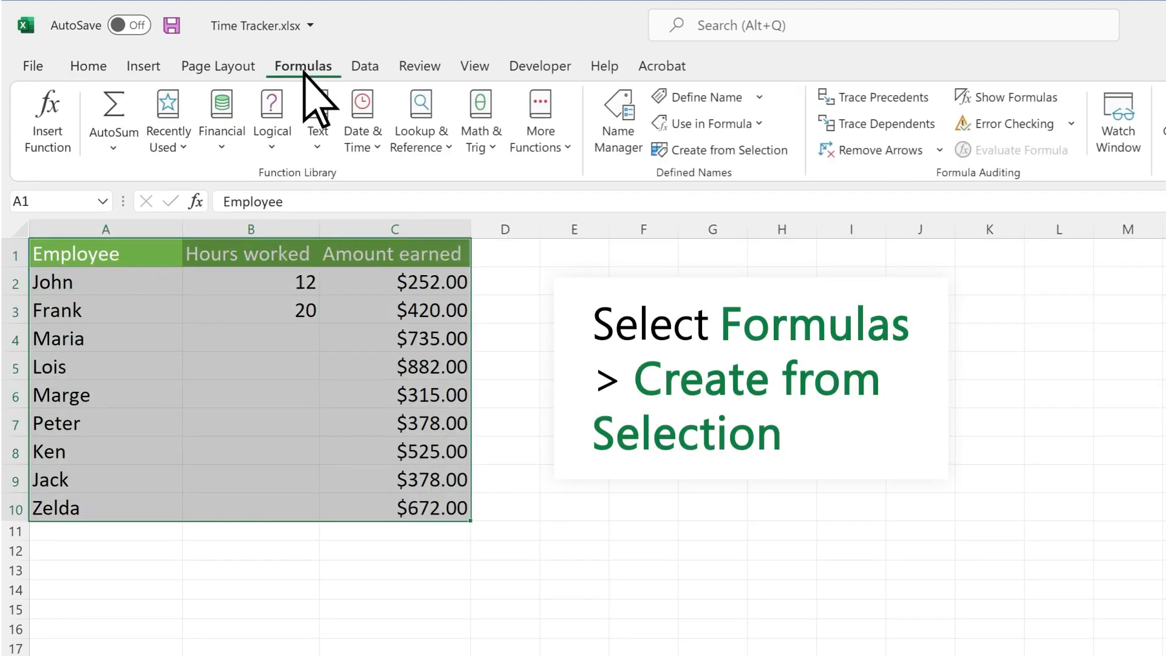
left_click(710, 151)
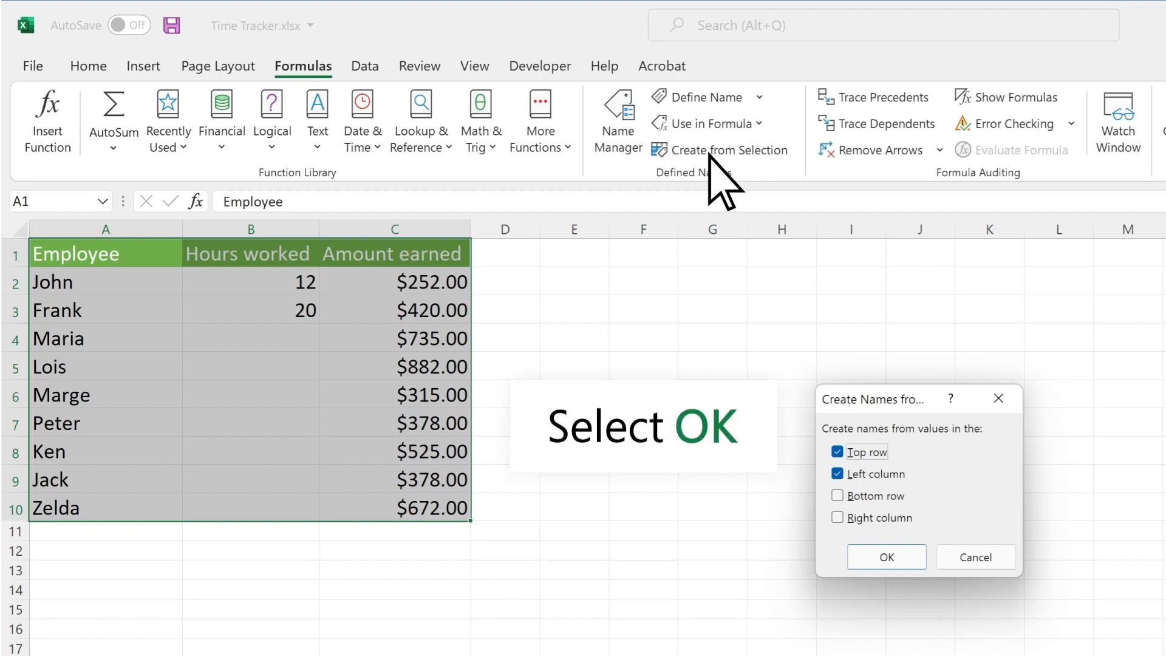
left_click(878, 553)
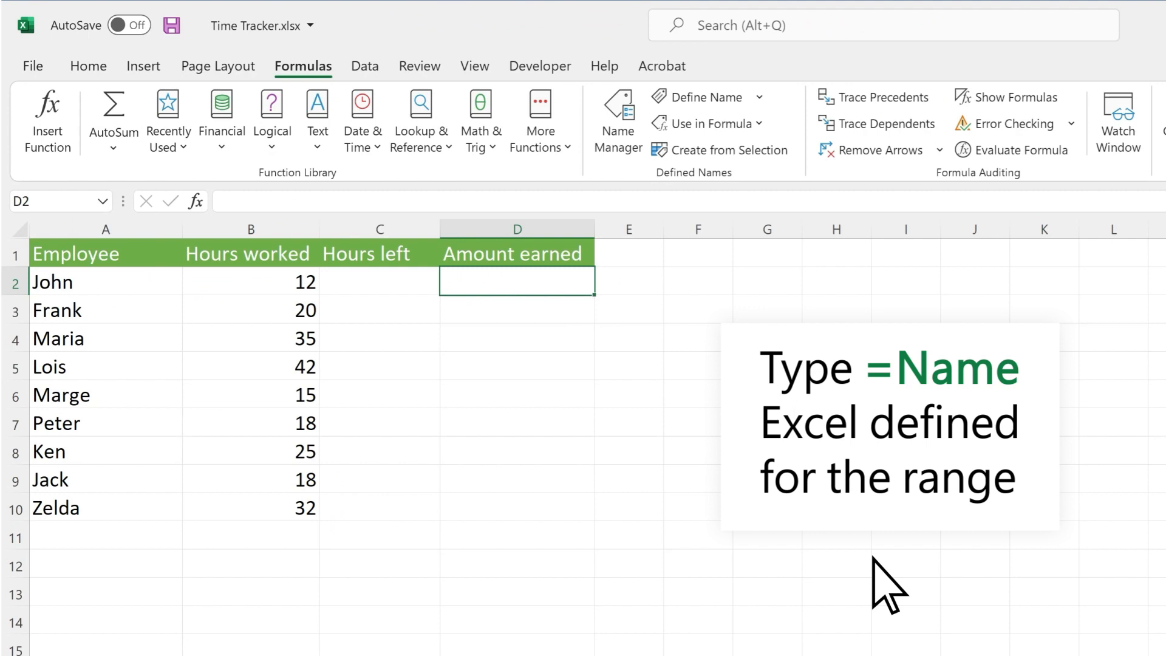
Fill Amount earned with =Amount_earned, typed directly and again inserted through Use in Formula
type("=Amount_earned")
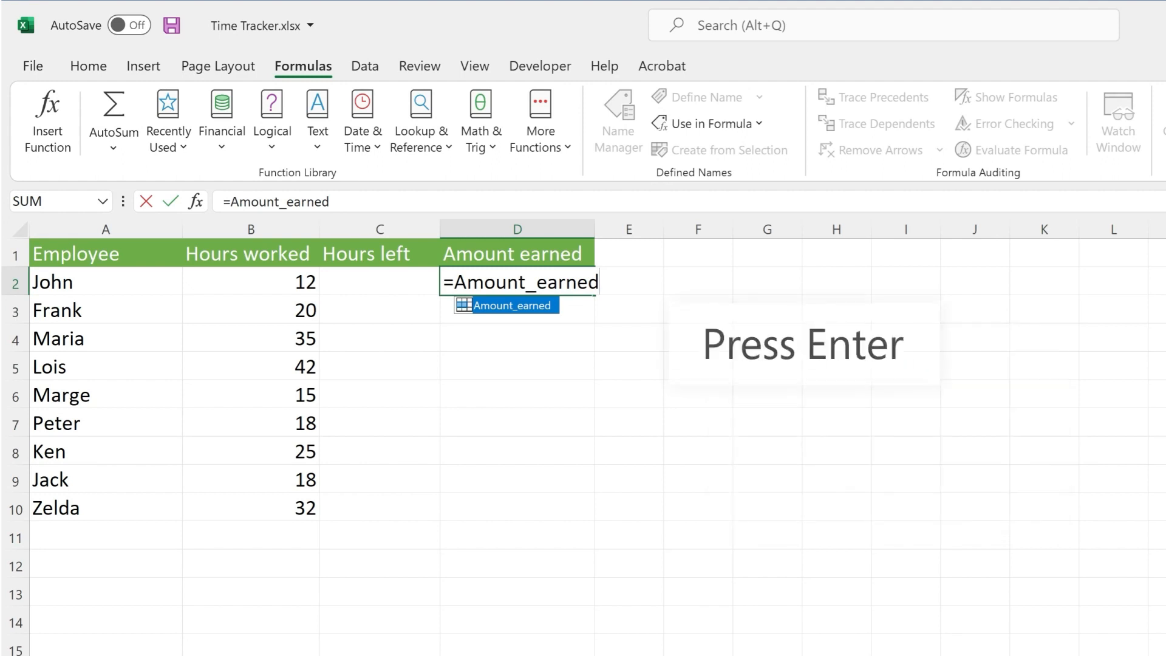
key("Return")
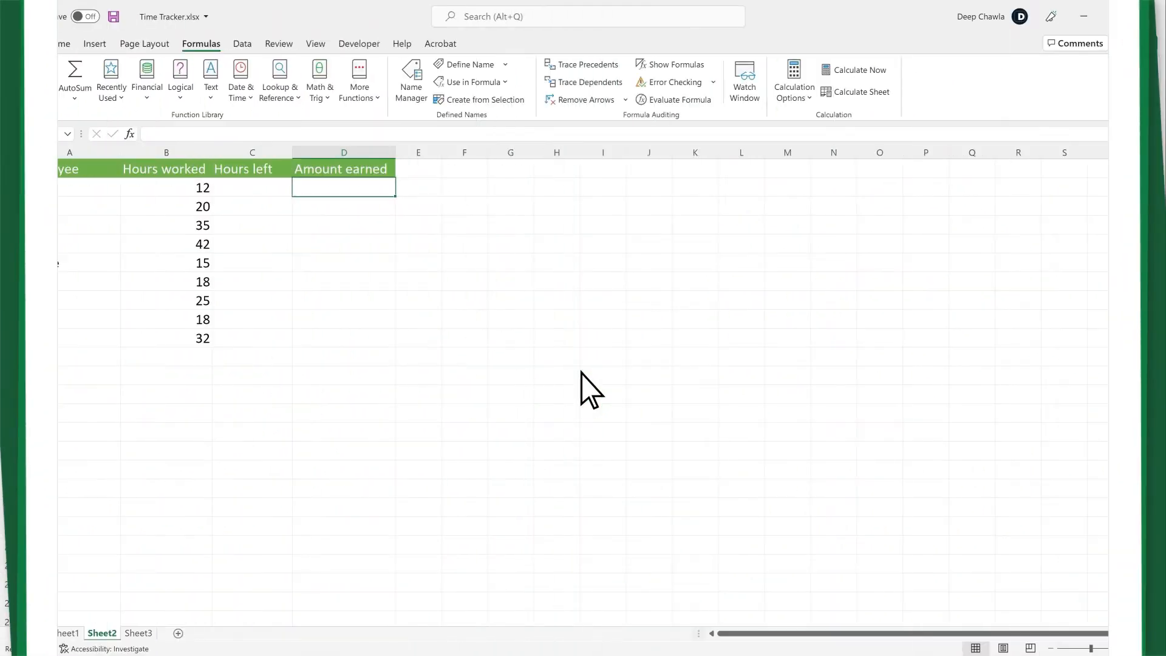
type("=")
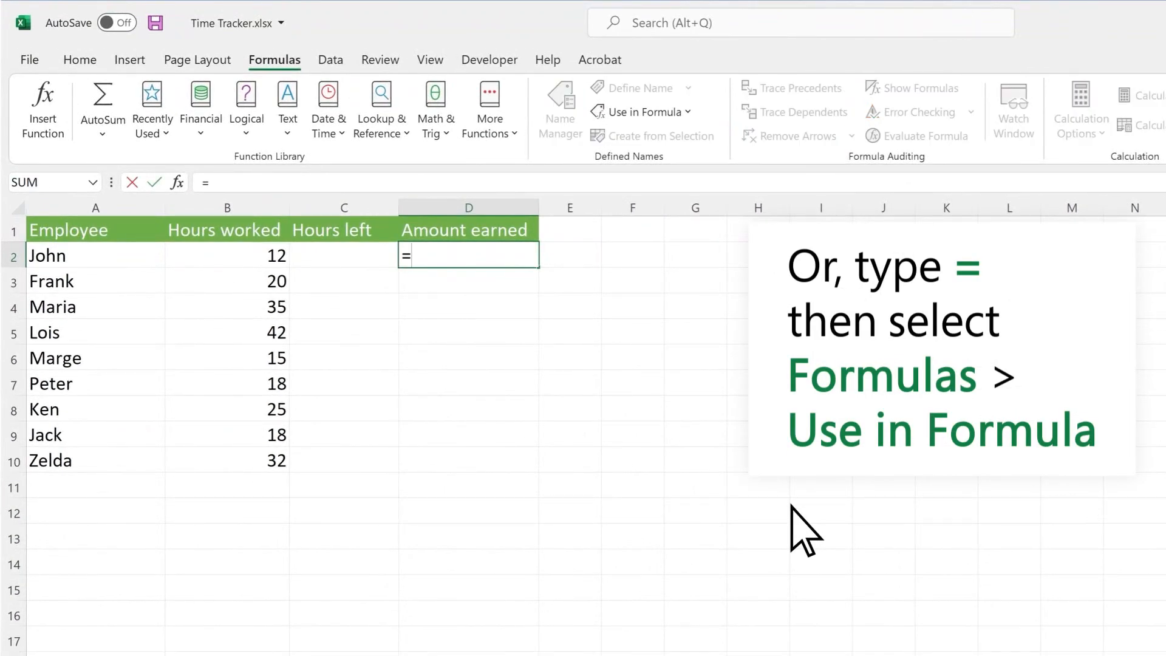
left_click(688, 112)
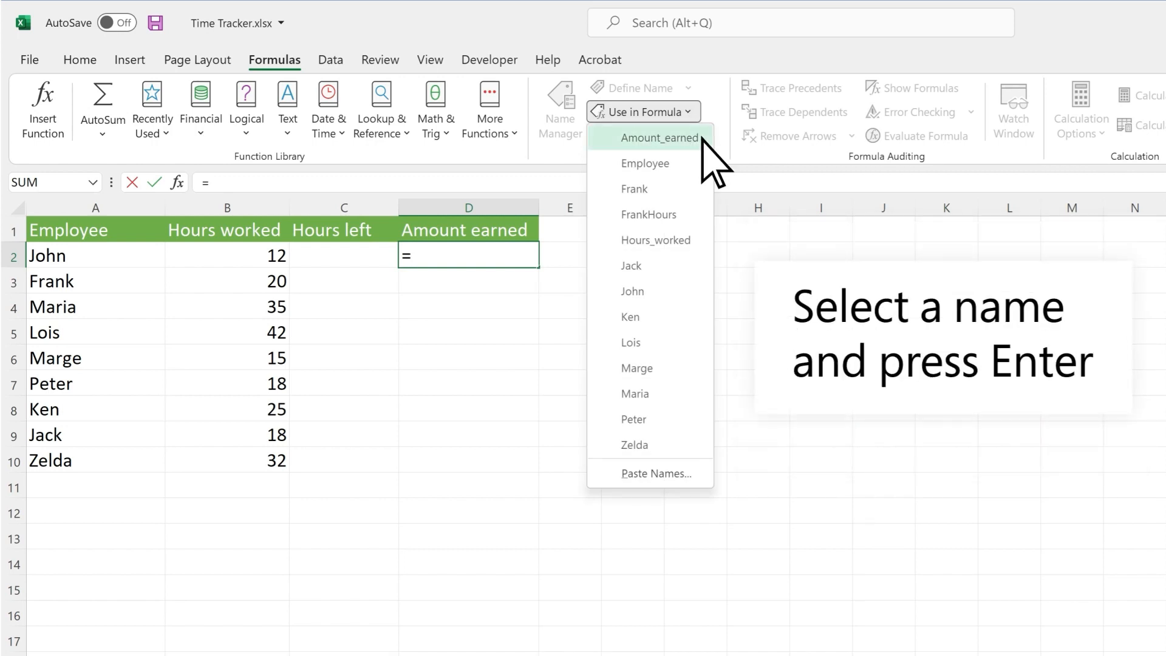
left_click(702, 137)
key("Return")
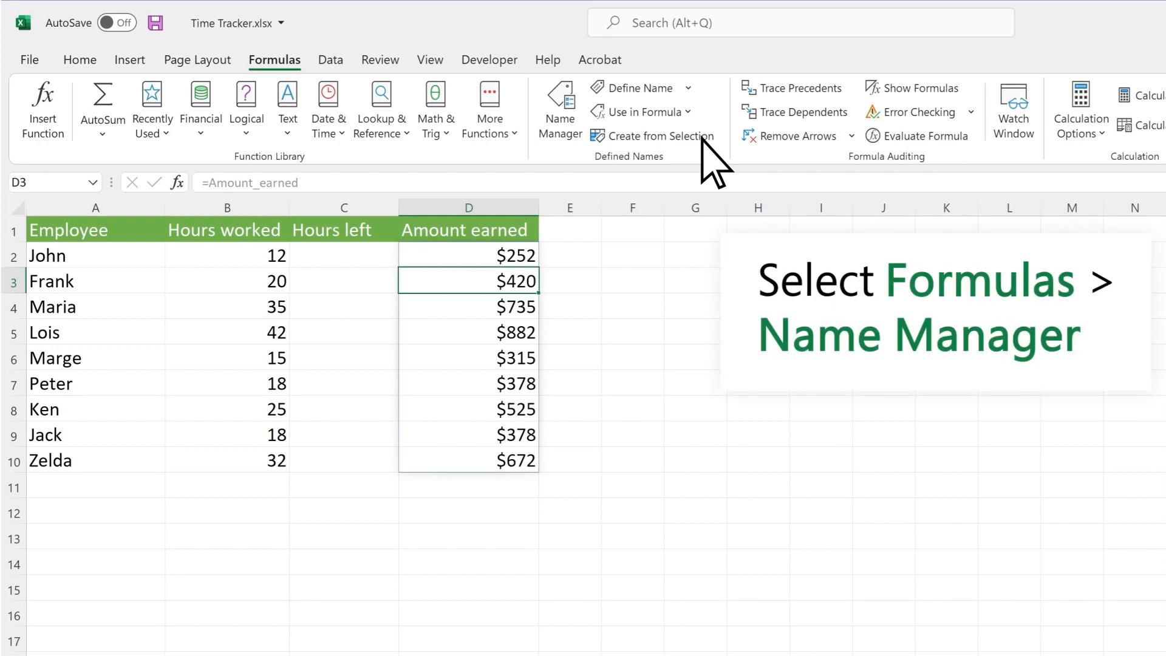
left_click(563, 135)
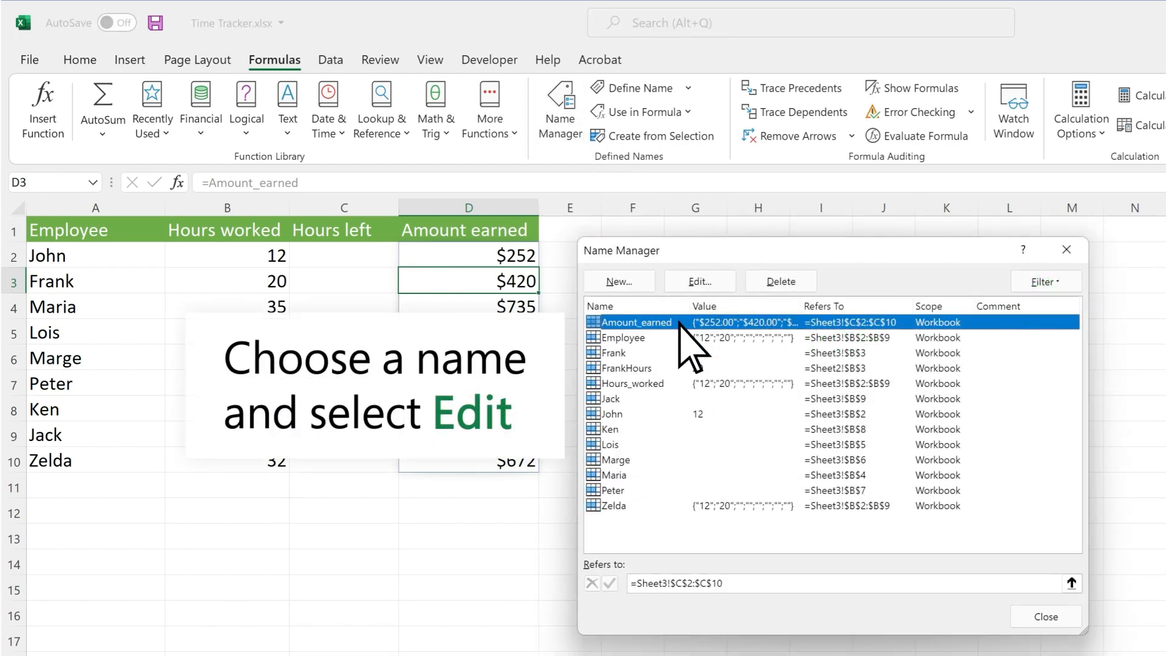
Rename the Amount_earned name to Employee_earnings in Name Manager and close it
left_click(712, 283)
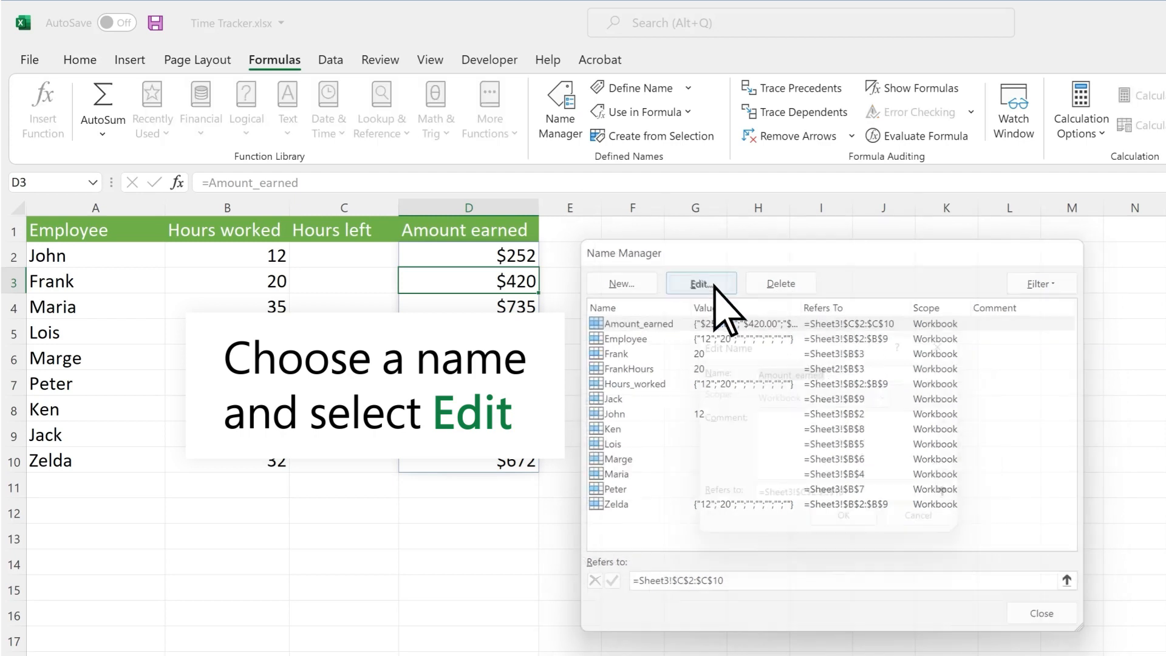
type("Employee_earnings")
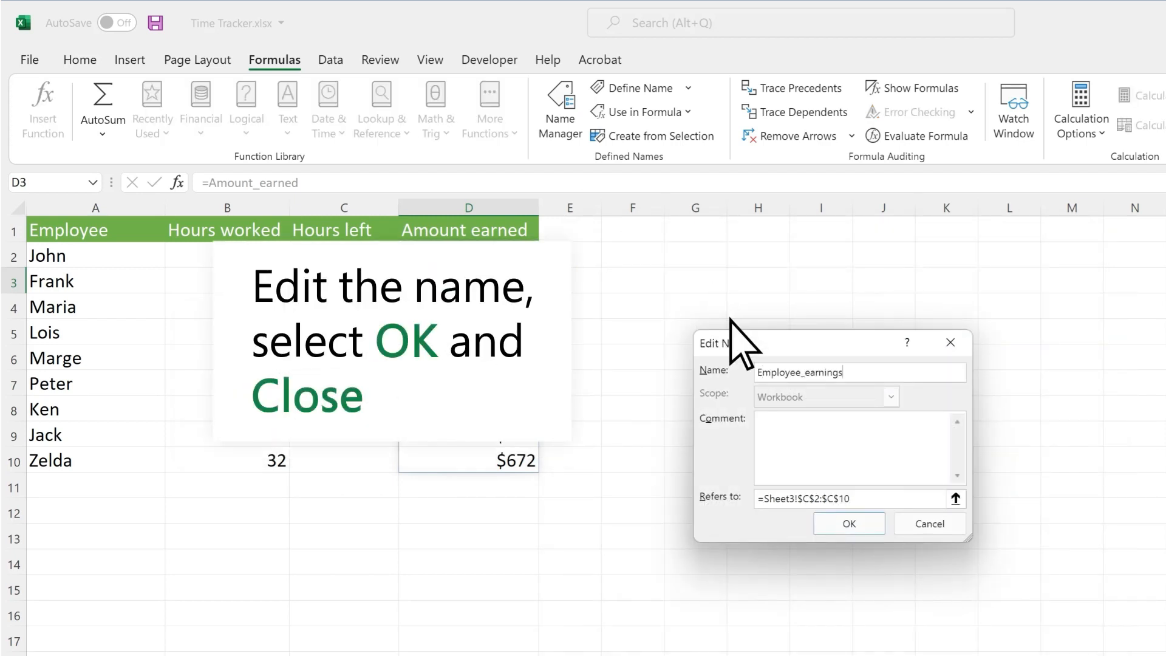
left_click(864, 522)
left_click(1056, 617)
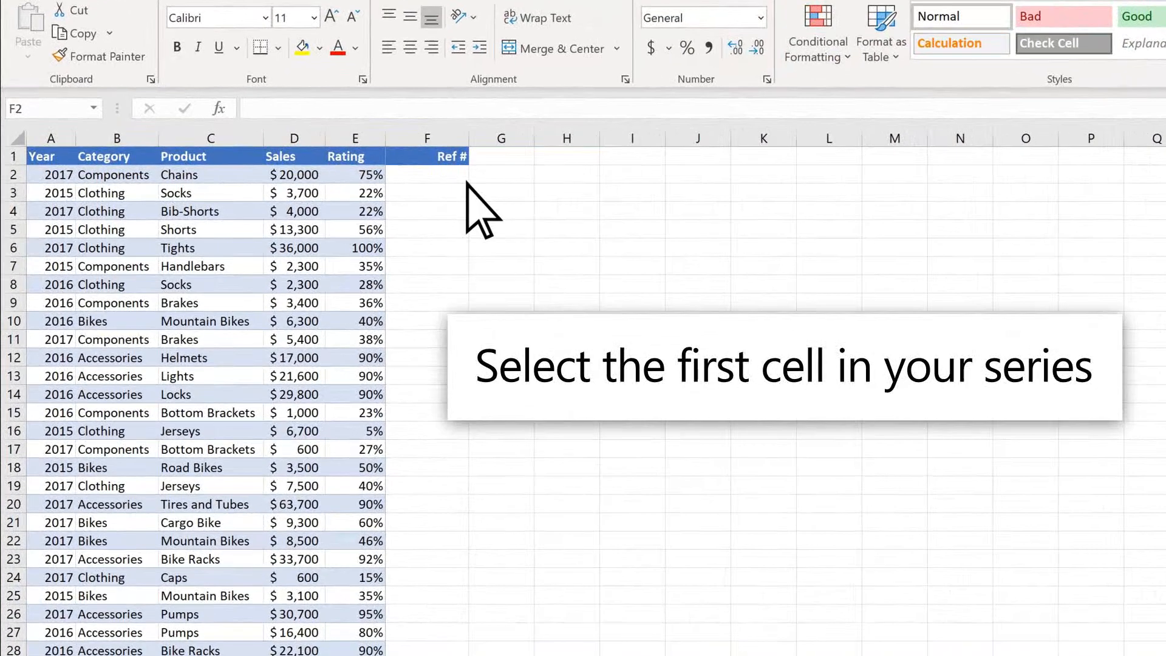
Enter 1 and 2 in F2:F3 and fill the Ref # series down to F31
left_click(399, 178)
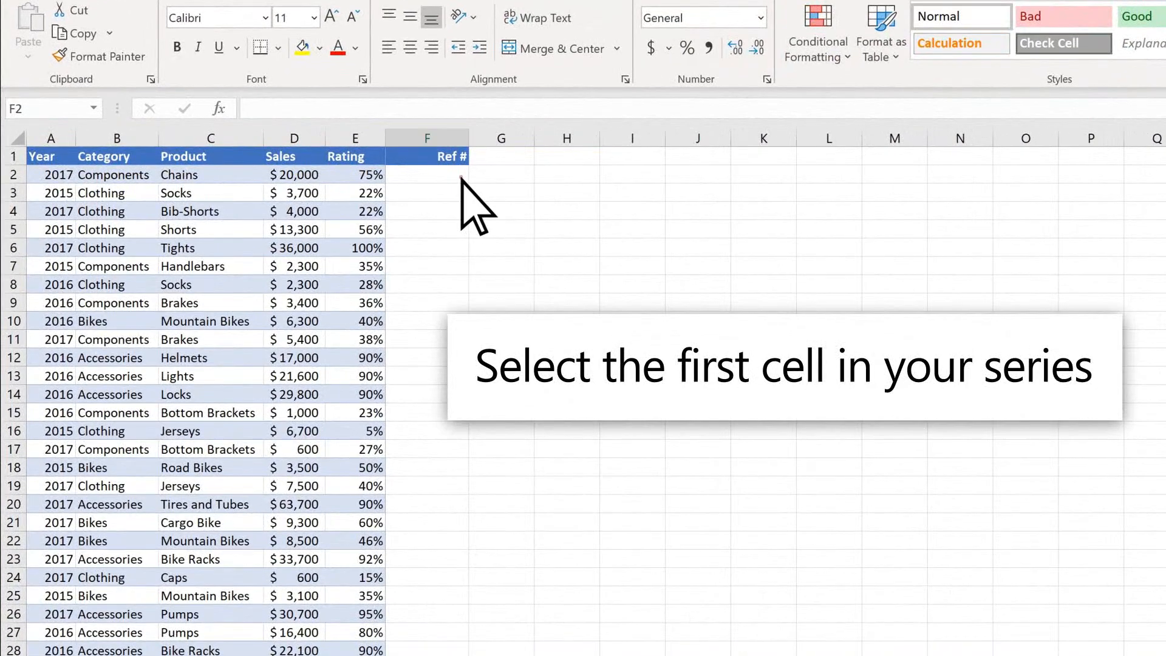
type("1")
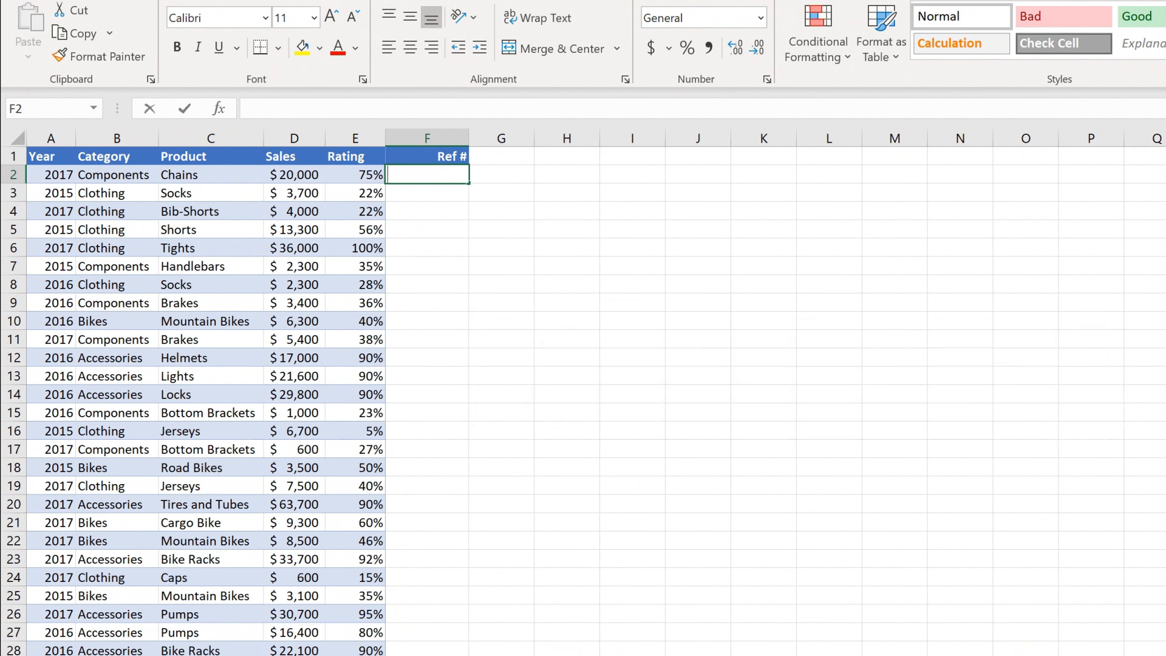
key("Return")
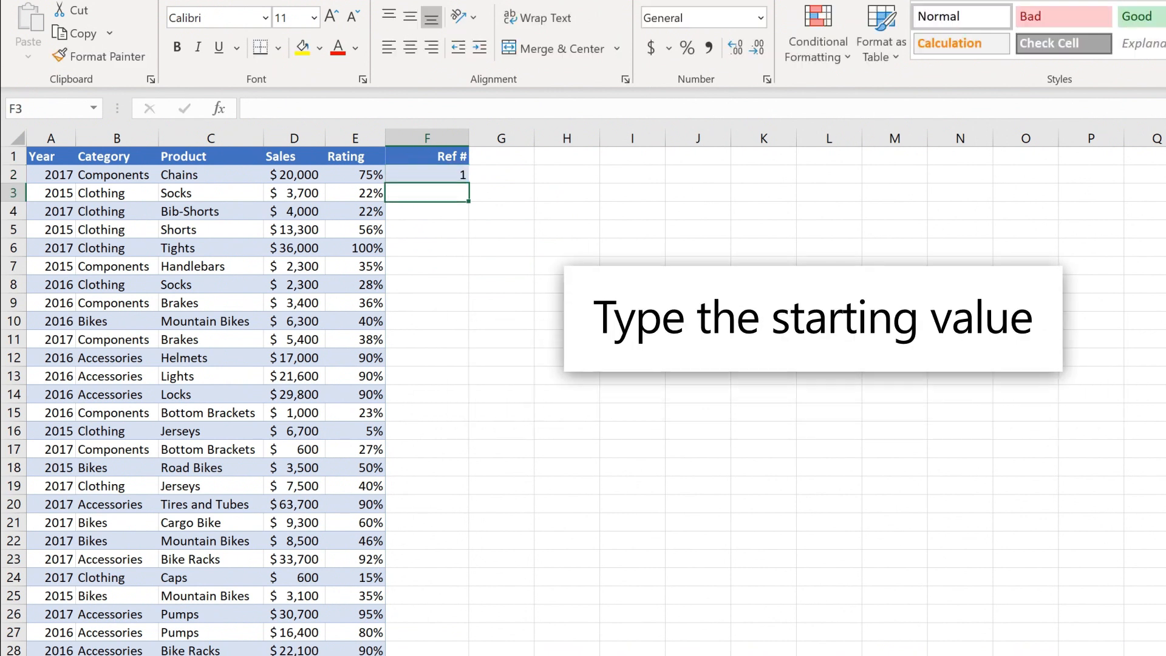
type("2")
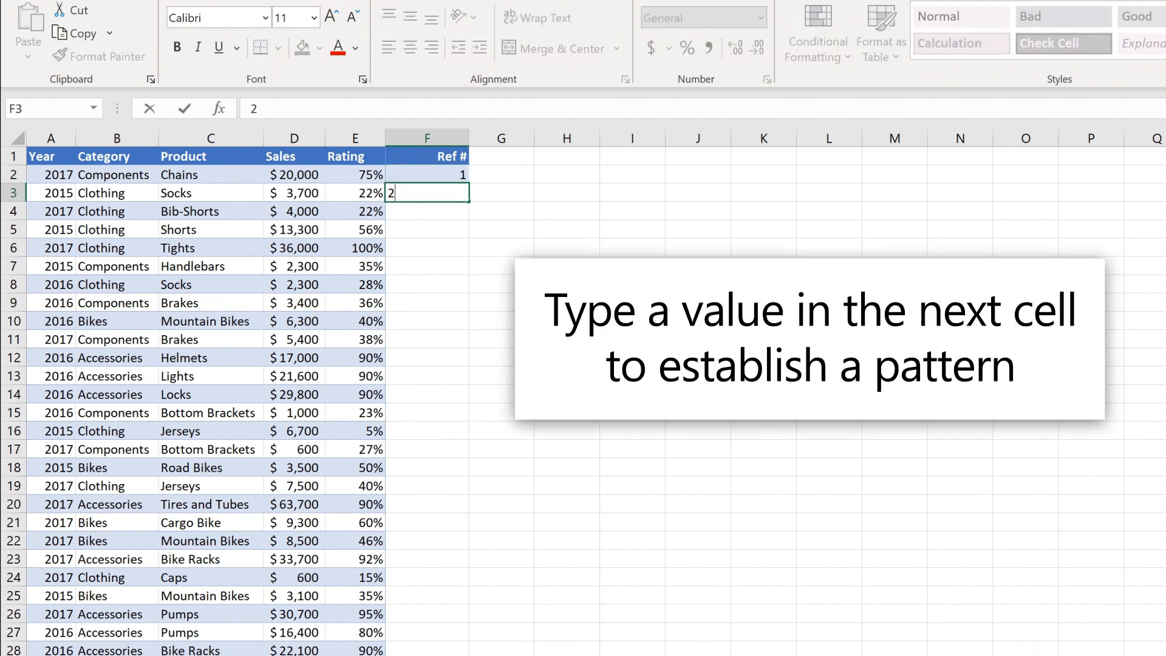
key("Return")
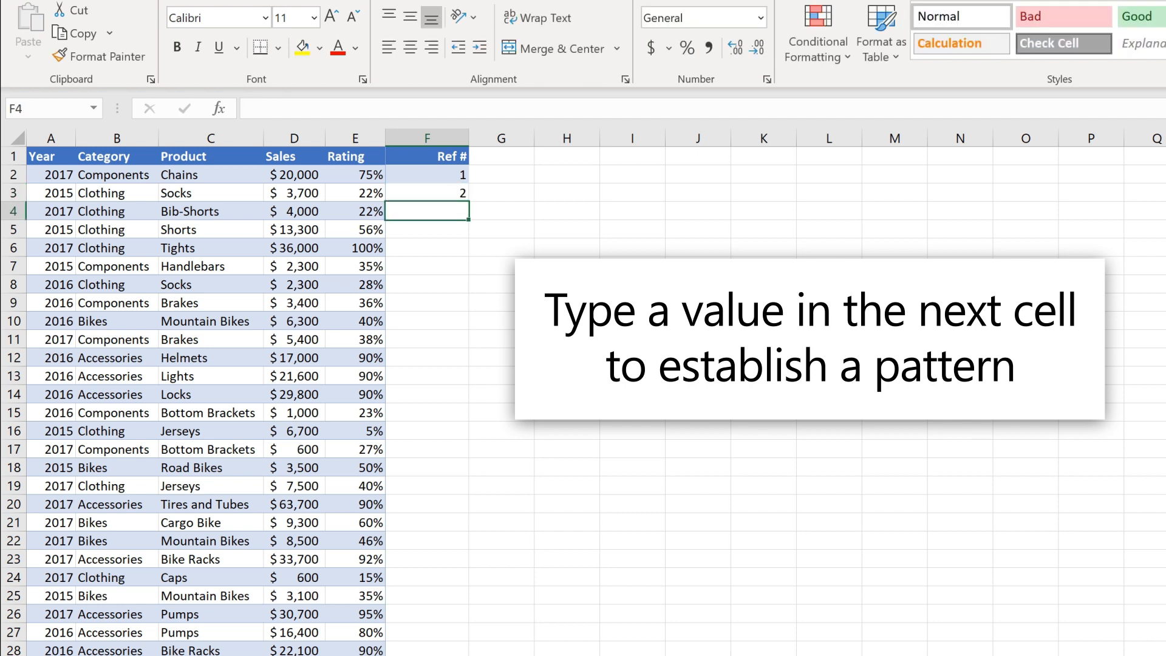
left_click(423, 173)
left_click_drag(424, 174, 425, 190)
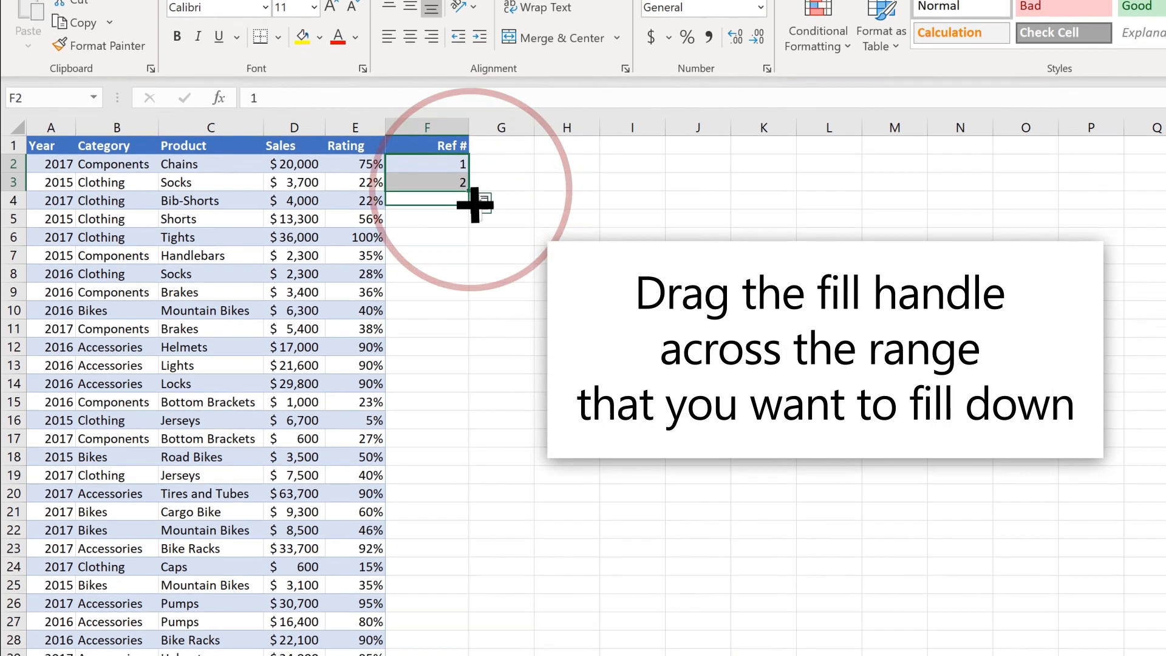
left_click_drag(469, 203, 474, 482)
left_click_drag(474, 427, 469, 589)
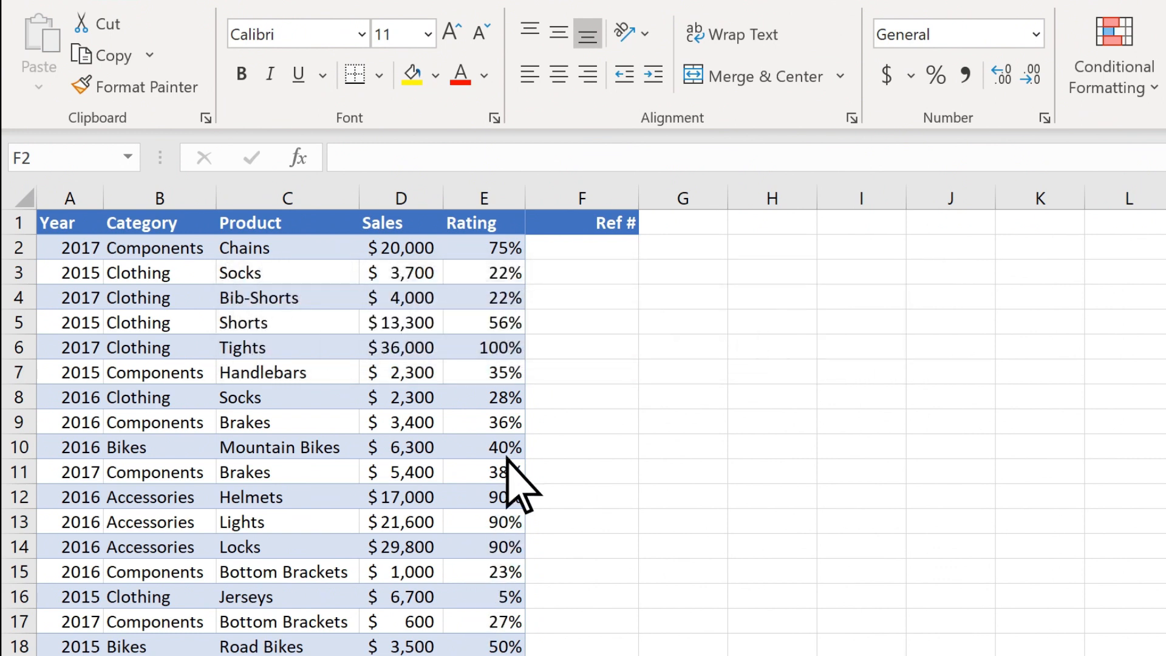
Put =ROW(A1) in F2 and fill it down column F to row 30
double_click(570, 248)
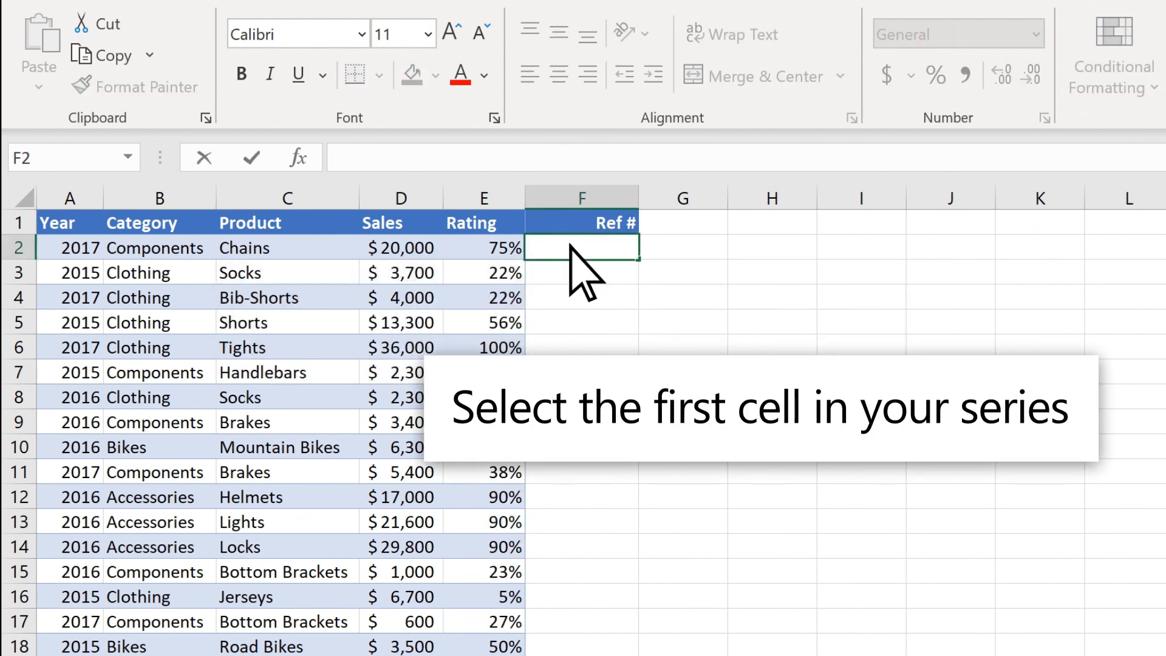
type("=")
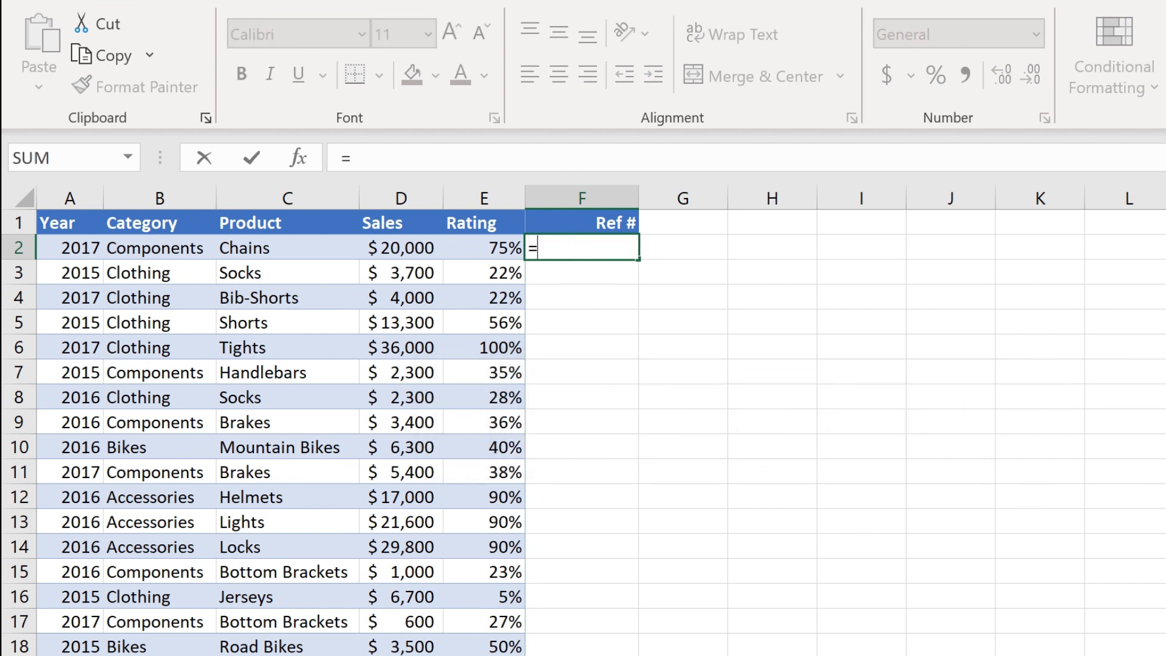
type("ROW(A1)")
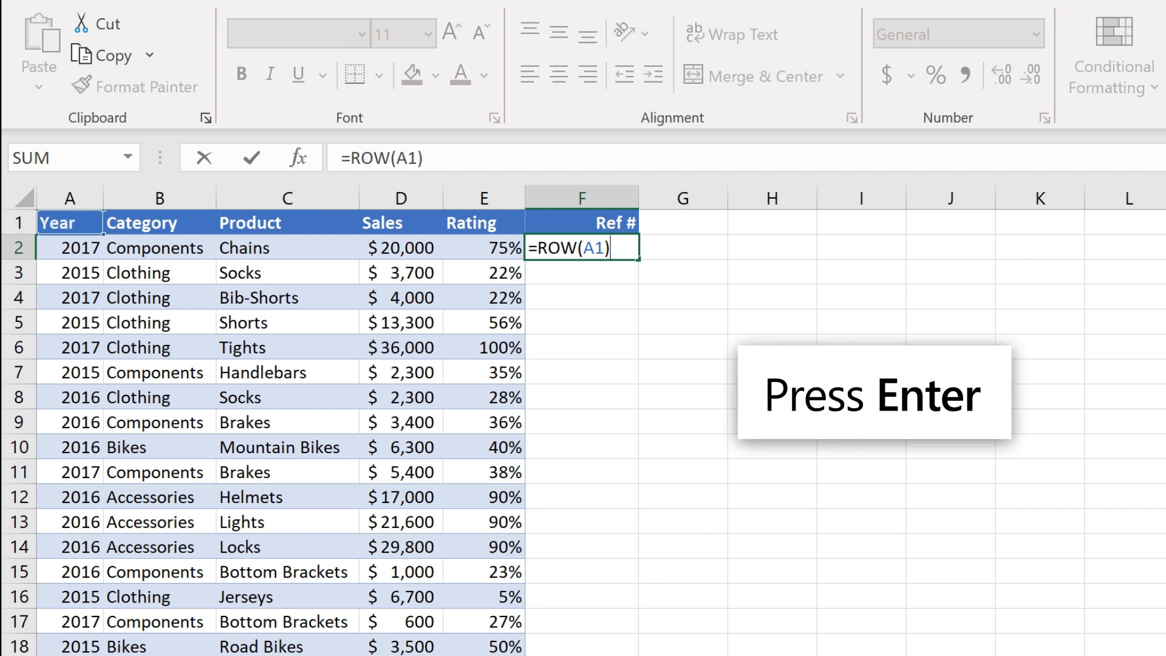
key("Return")
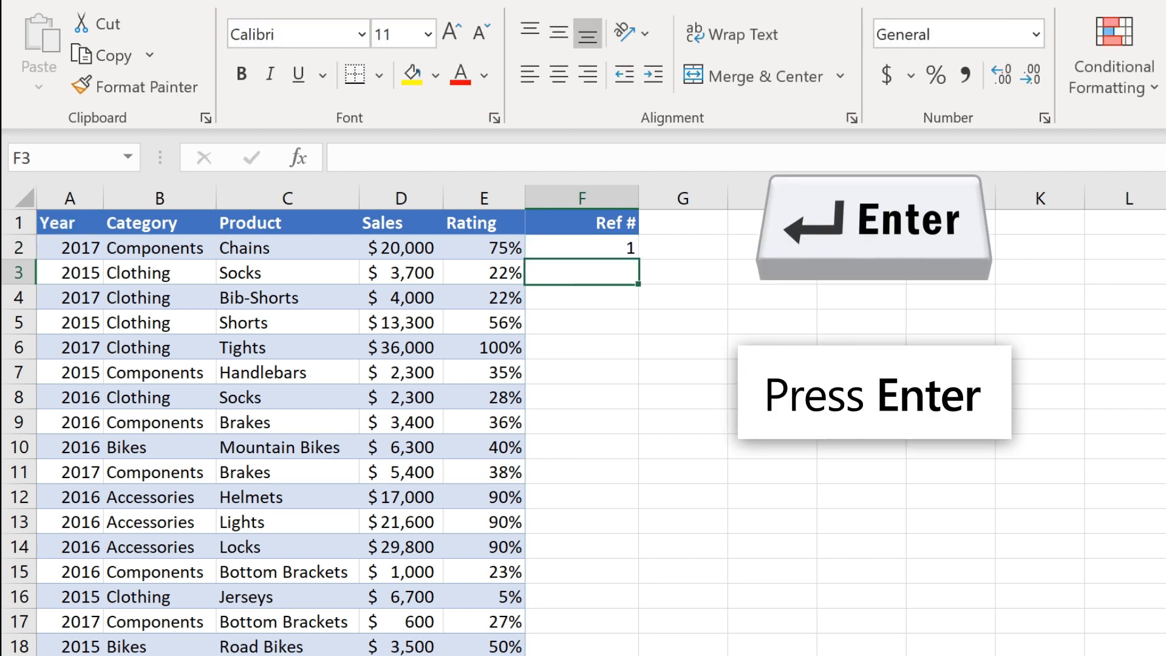
left_click(571, 246)
left_click_drag(638, 259, 644, 490)
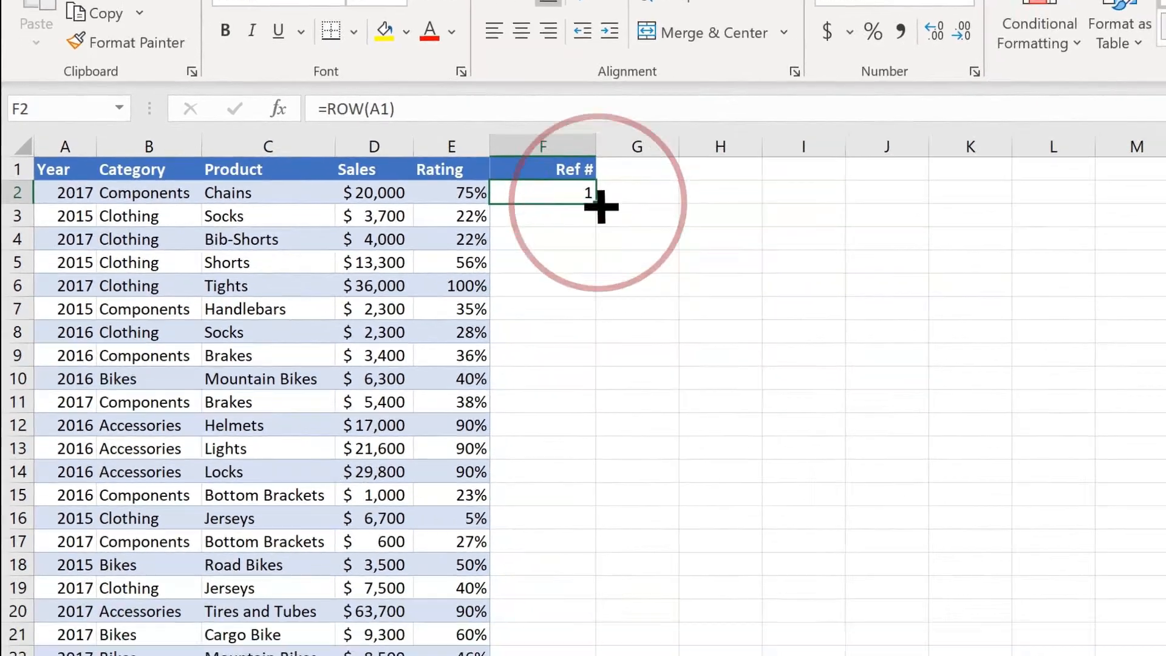
left_click_drag(565, 359, 566, 655)
left_click_drag(471, 563, 471, 563)
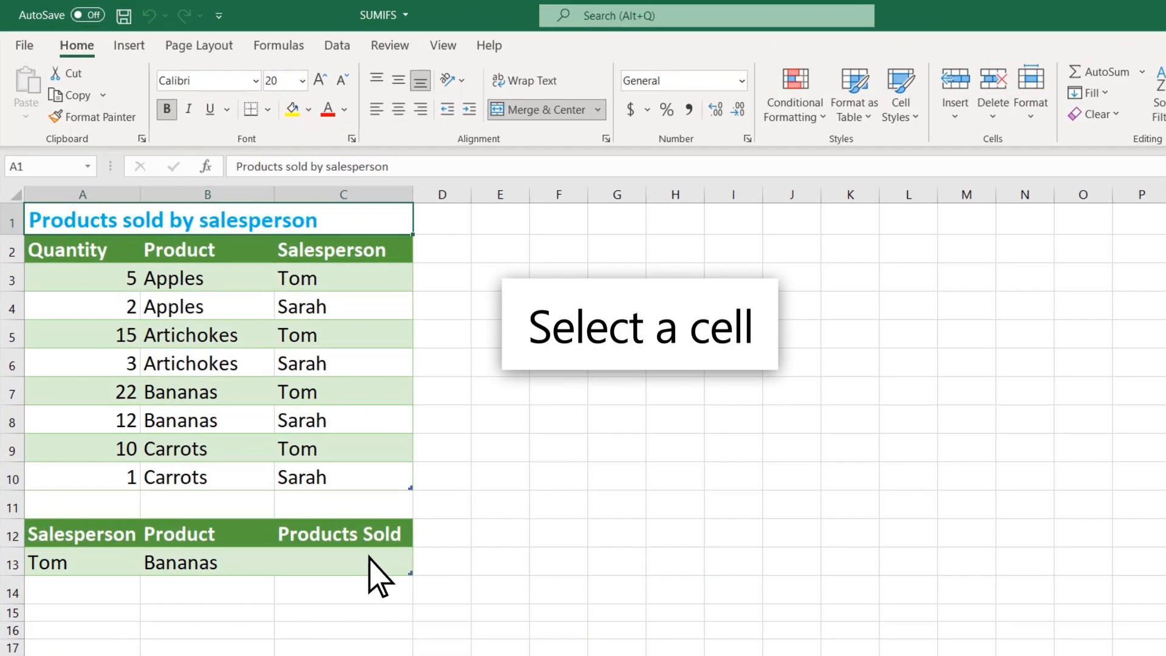
Start a SUMIFS in C13 summing Quantity, with Product as the first criteria range
left_click(369, 557)
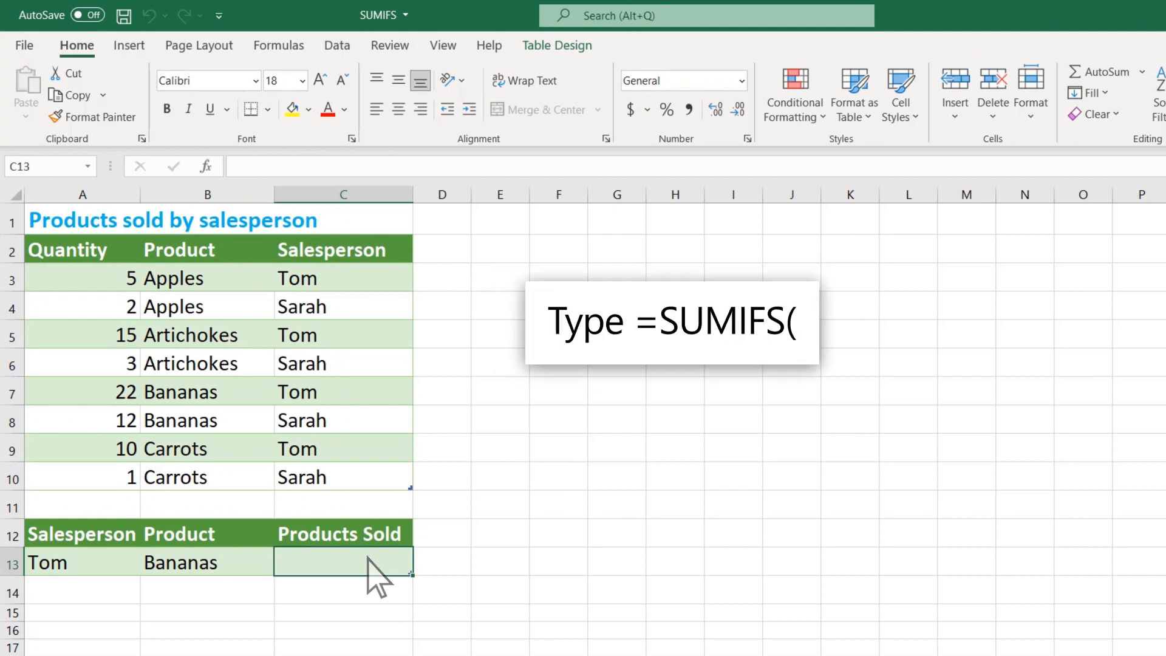
type("=SUMIFS(")
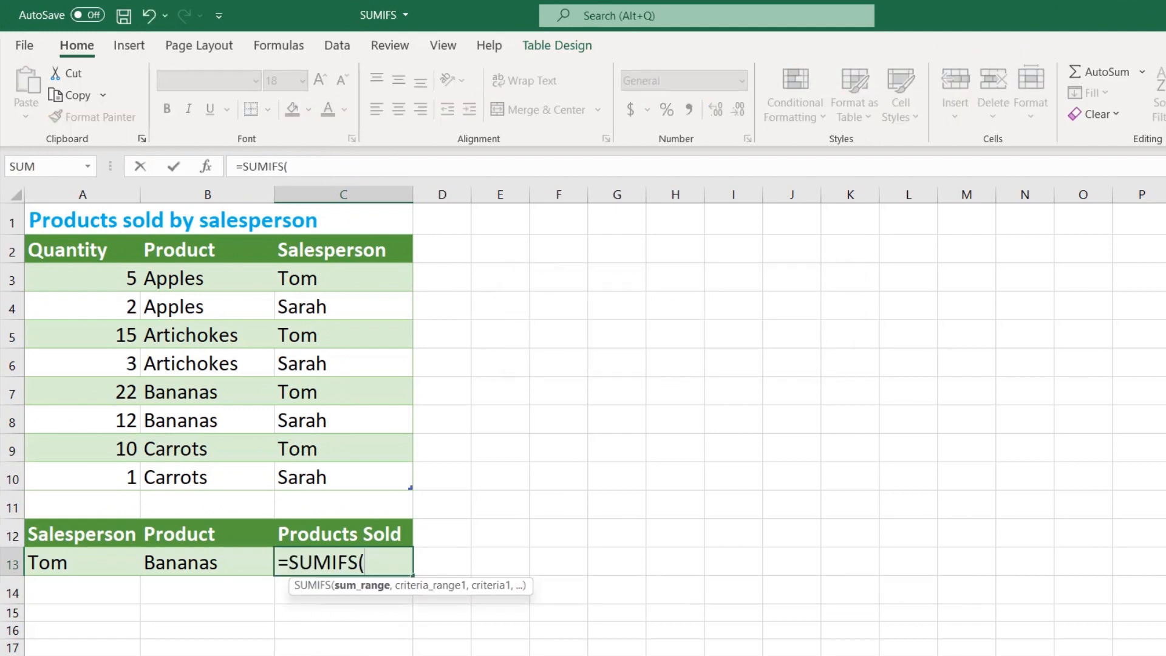
left_click_drag(82, 281, 81, 476)
type(",")
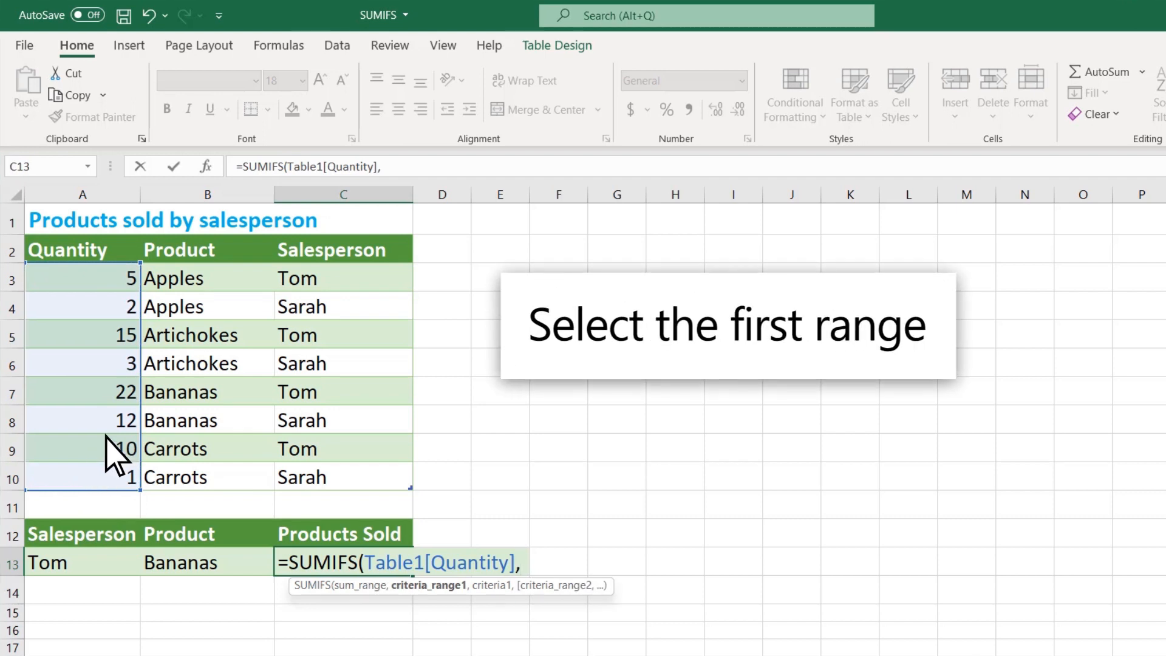
left_click_drag(213, 282, 222, 475)
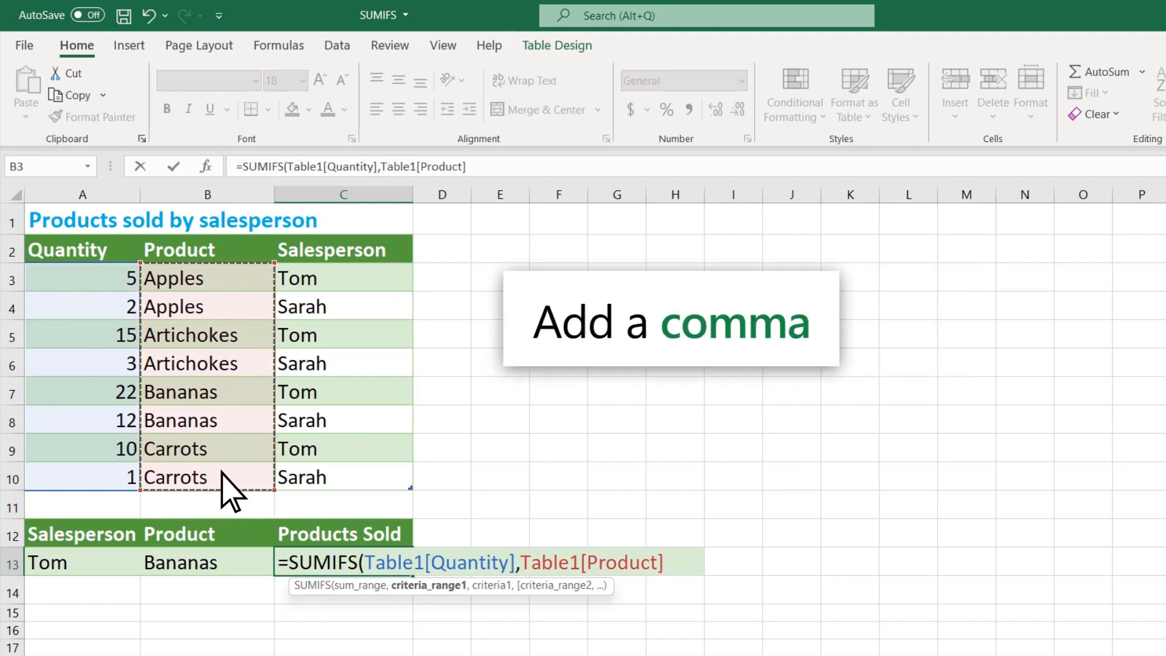
type(",")
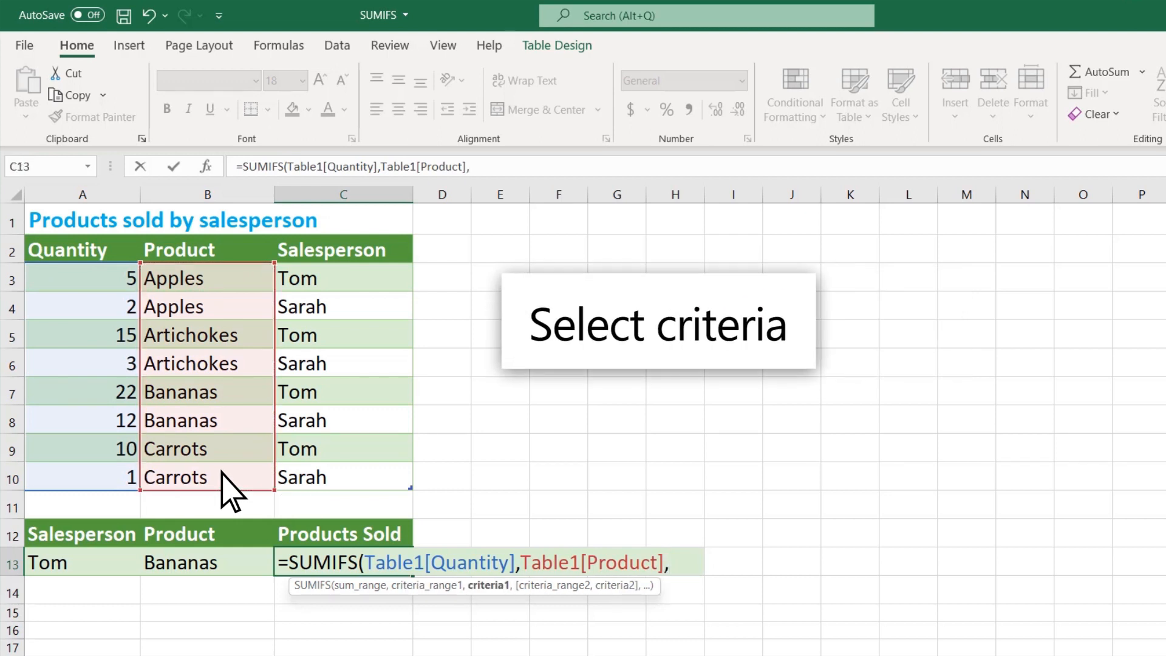
Add criteria B13, Salesperson column and A13, closing the SUMIFS so it shows 22
left_click(230, 563)
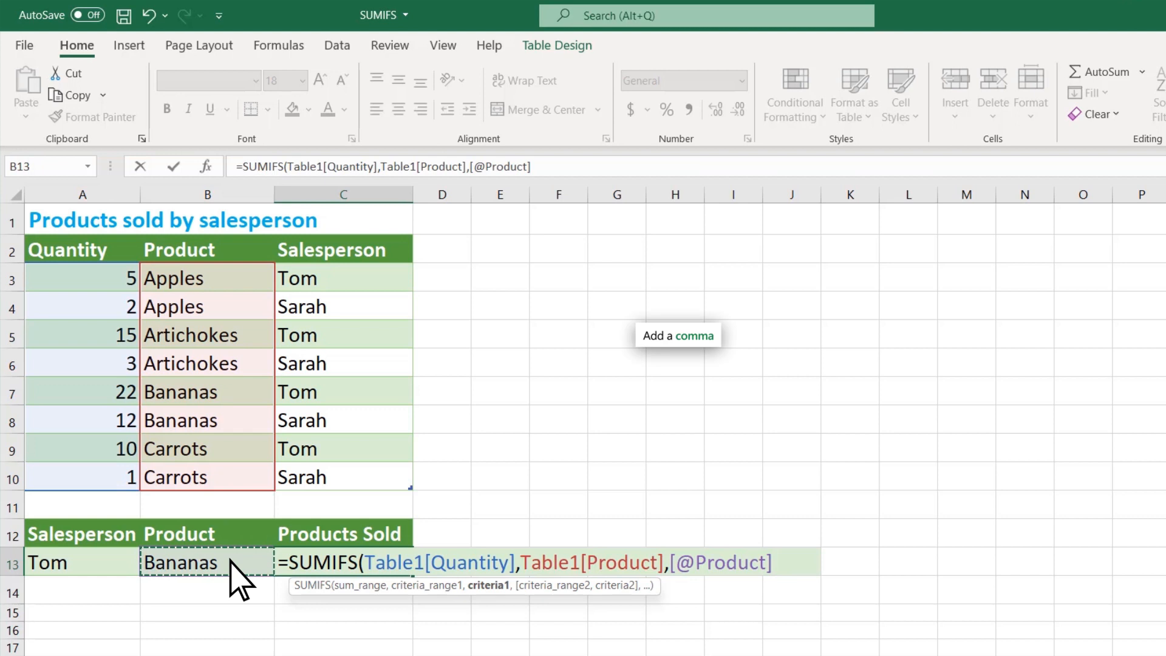
type(",")
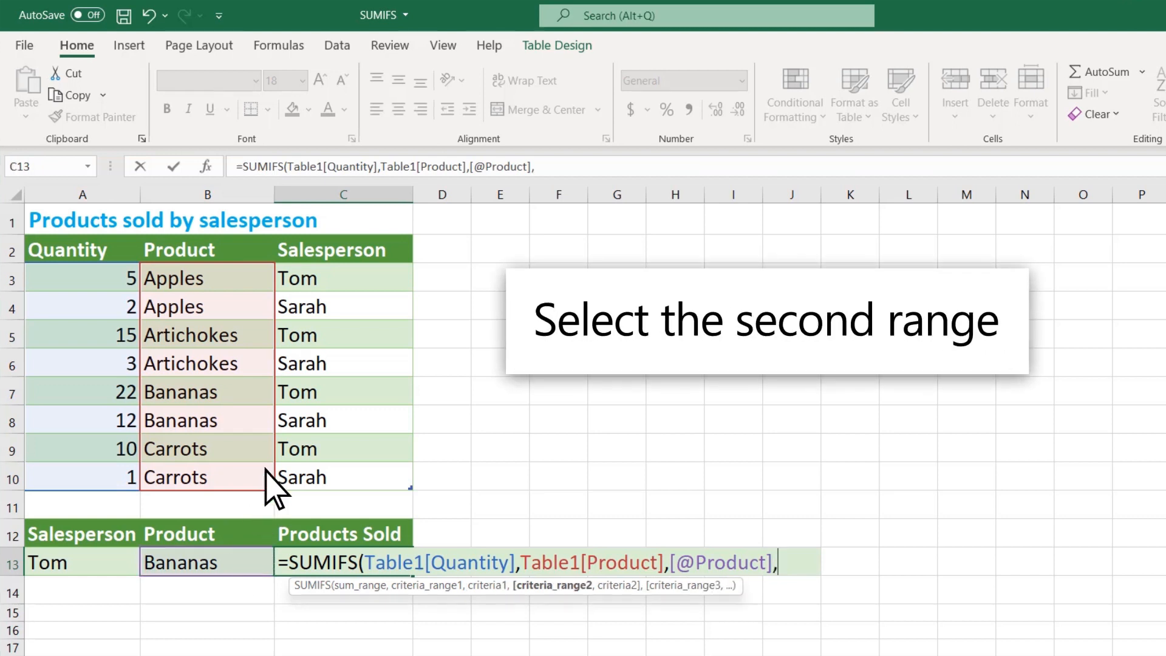
left_click_drag(338, 281, 350, 477)
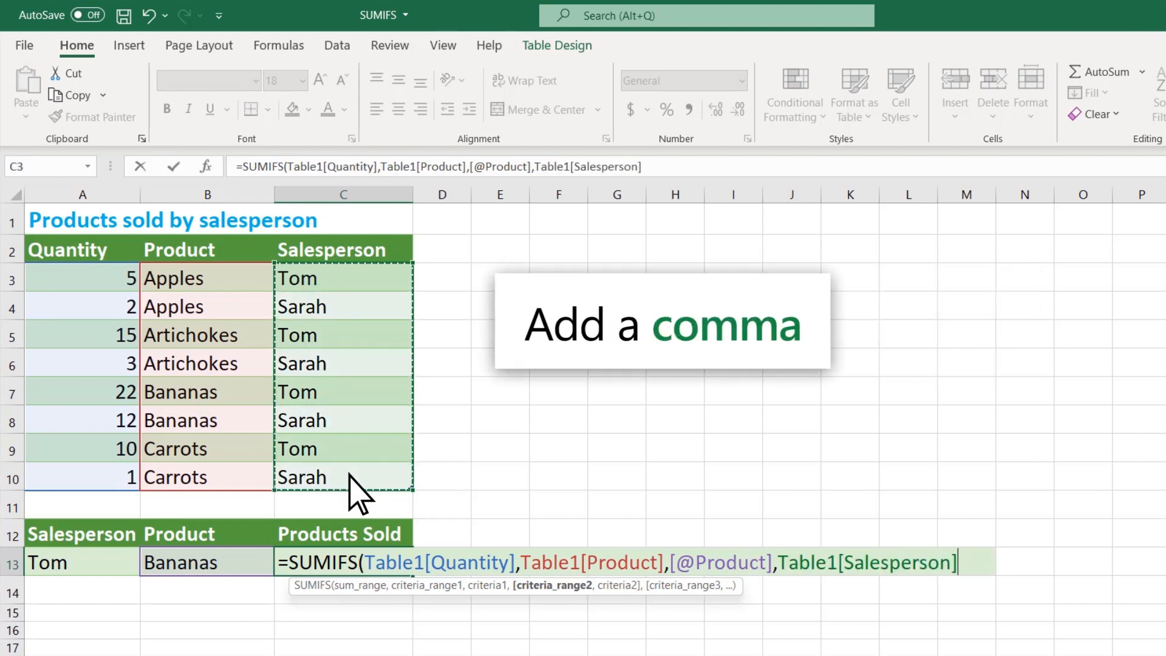
type(",")
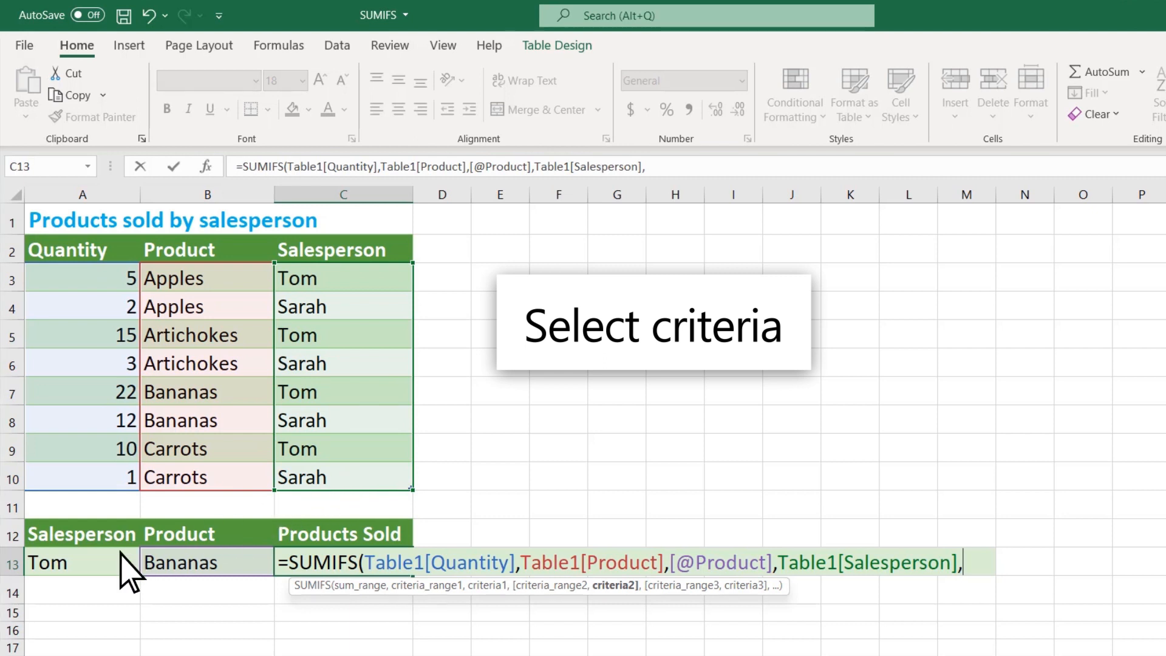
left_click(95, 564)
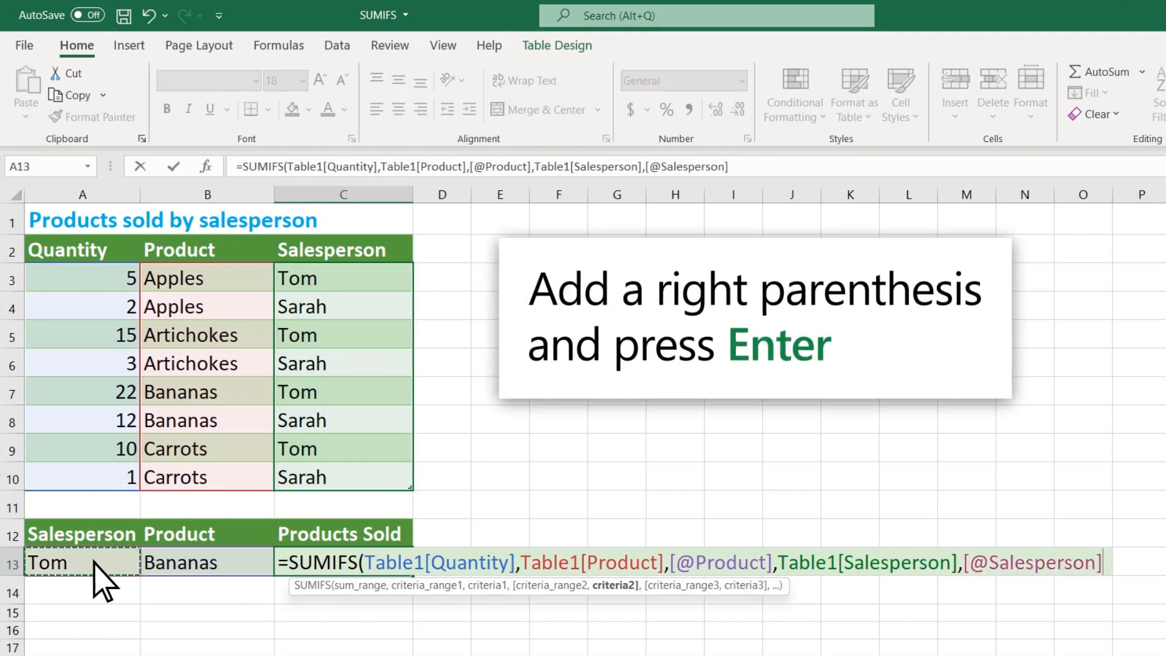
type(")")
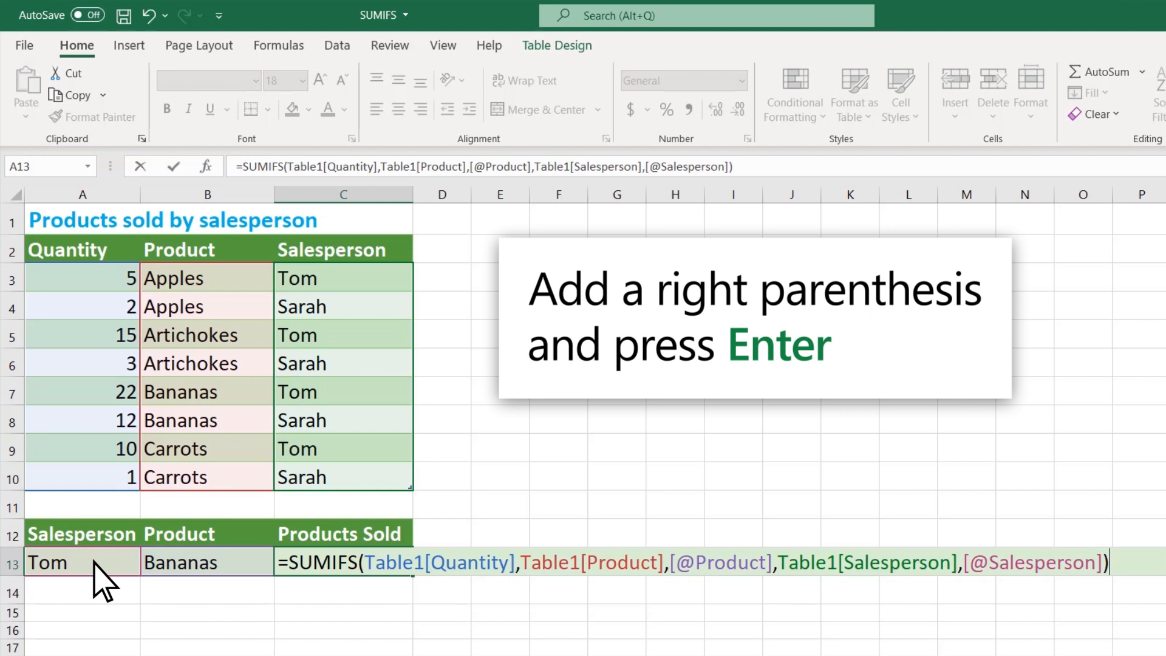
key("Return")
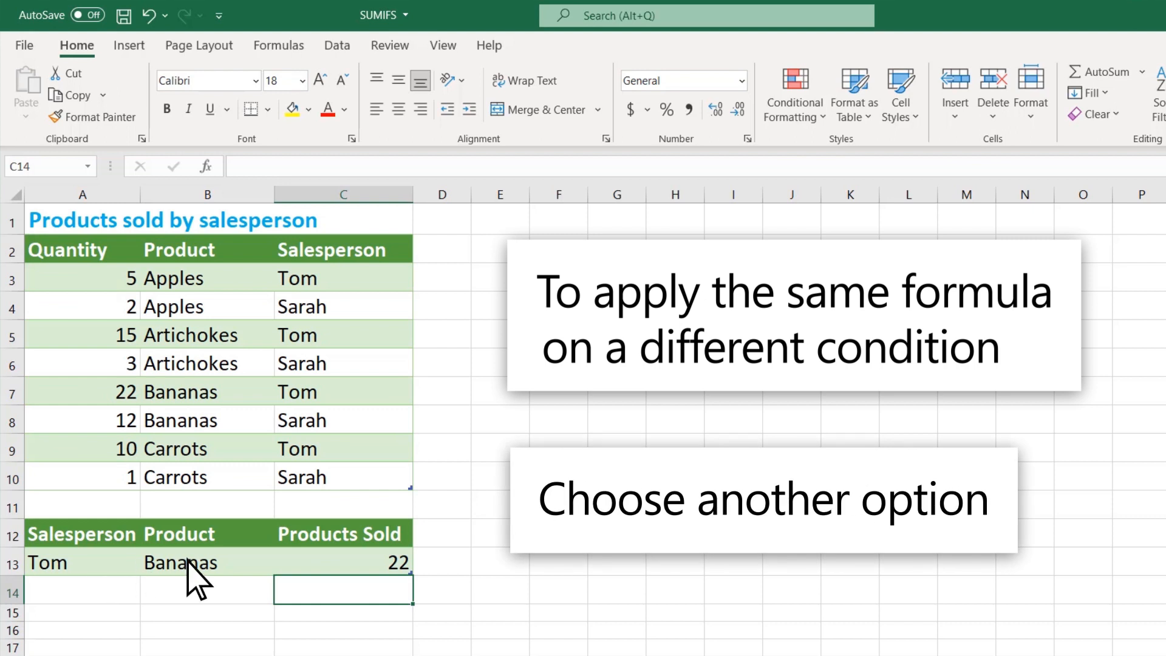
Change the Product choice in B13 to Apples from its drop-down list
left_click(221, 561)
left_click(283, 567)
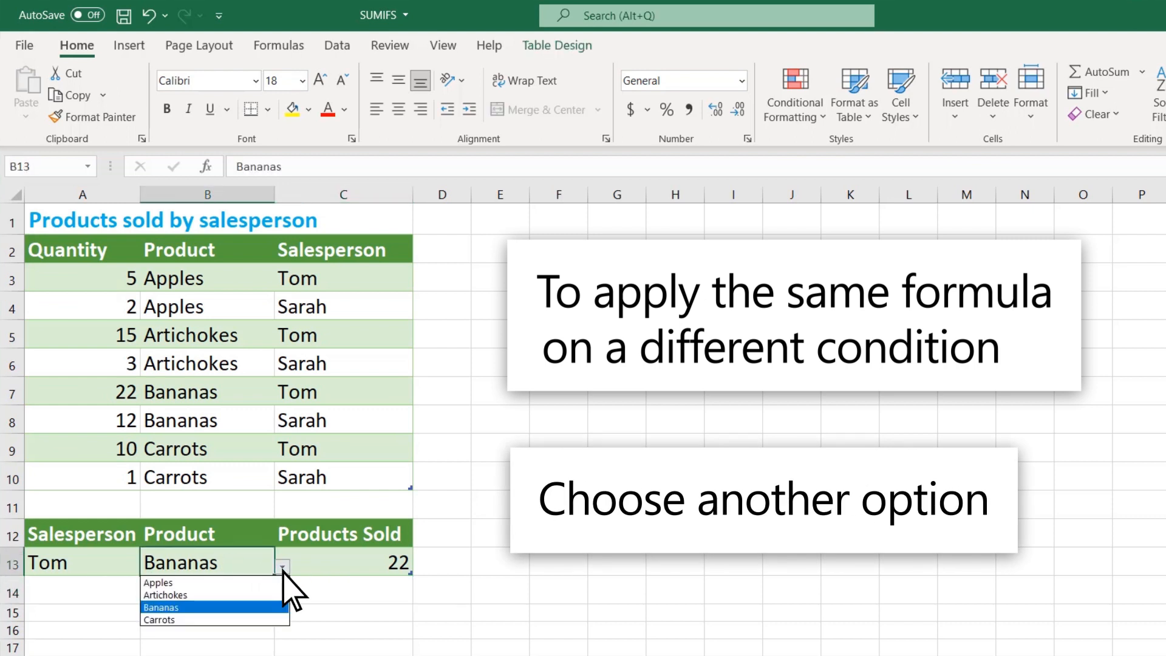
left_click(192, 582)
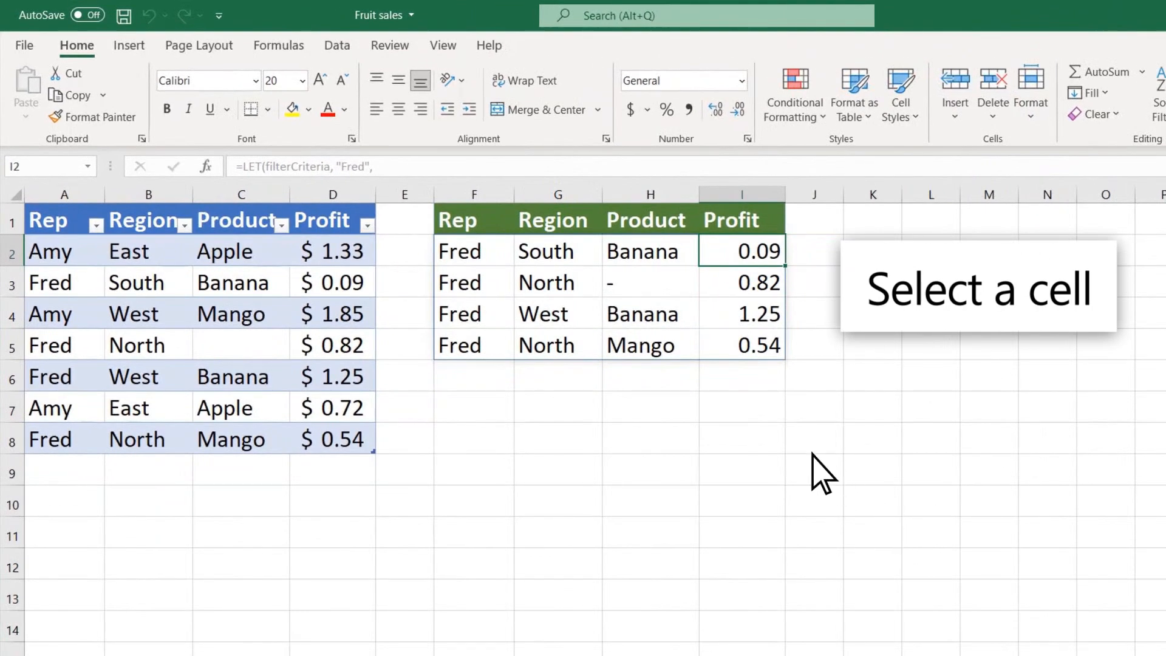
Enter a SUMIF in I7 totalling I2:I5 Profit where F2:F5 matches the chosen rep, giving 2.7
left_click(619, 339)
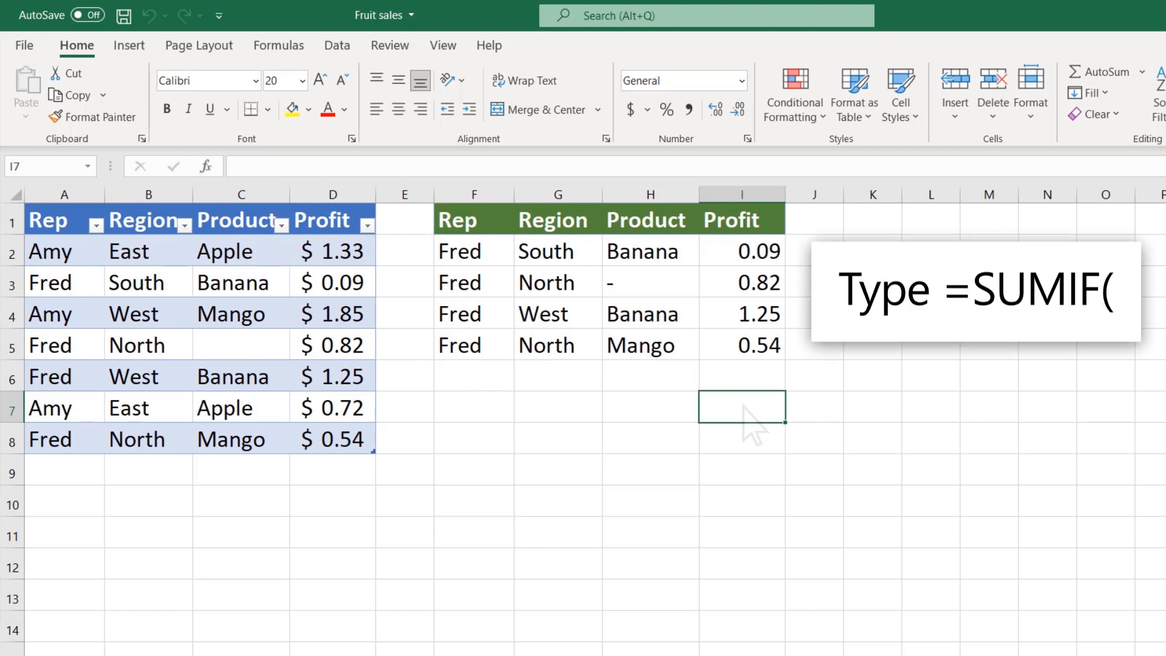
type("=SUMIF(")
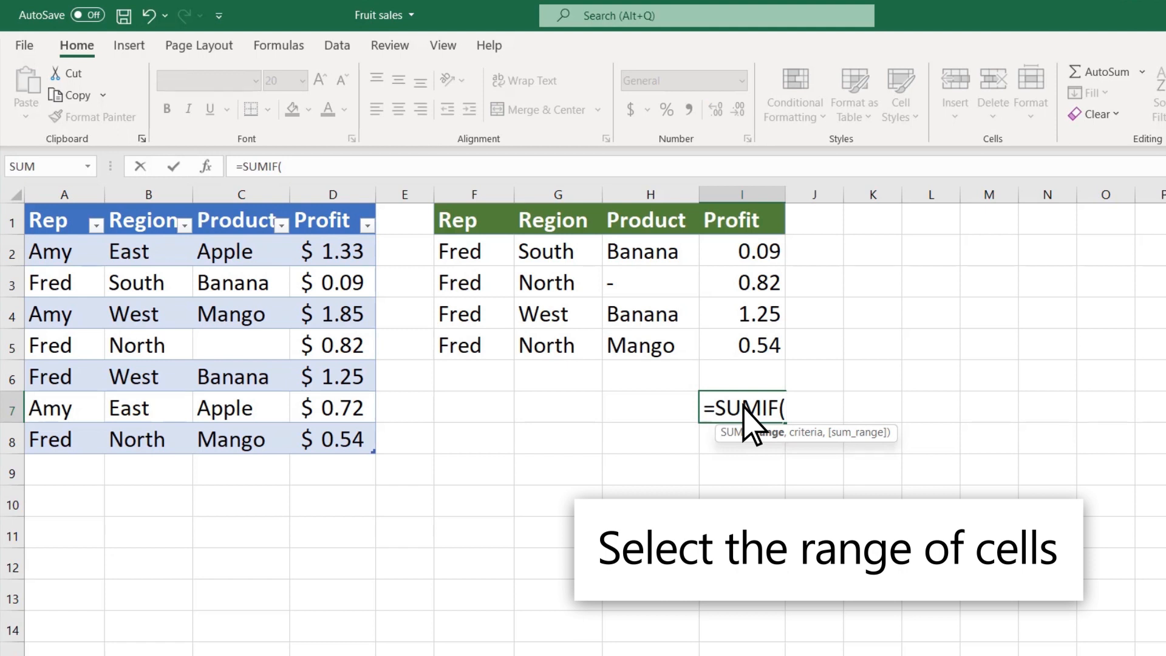
left_click_drag(493, 250, 498, 345)
type(",")
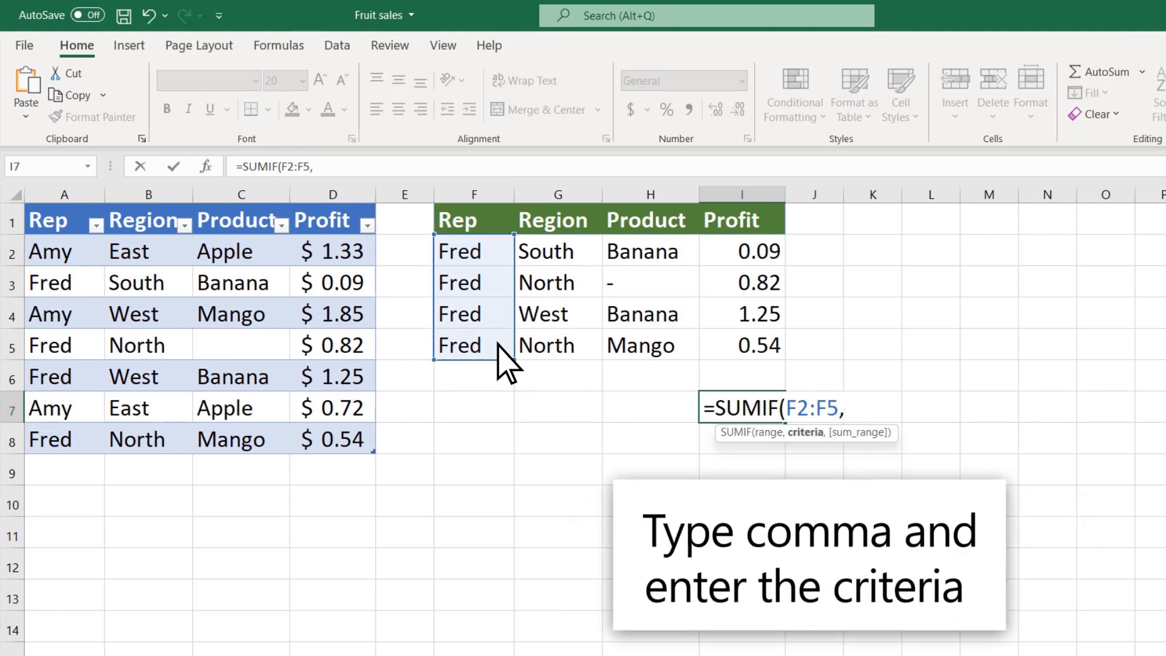
type("\"Fred\"")
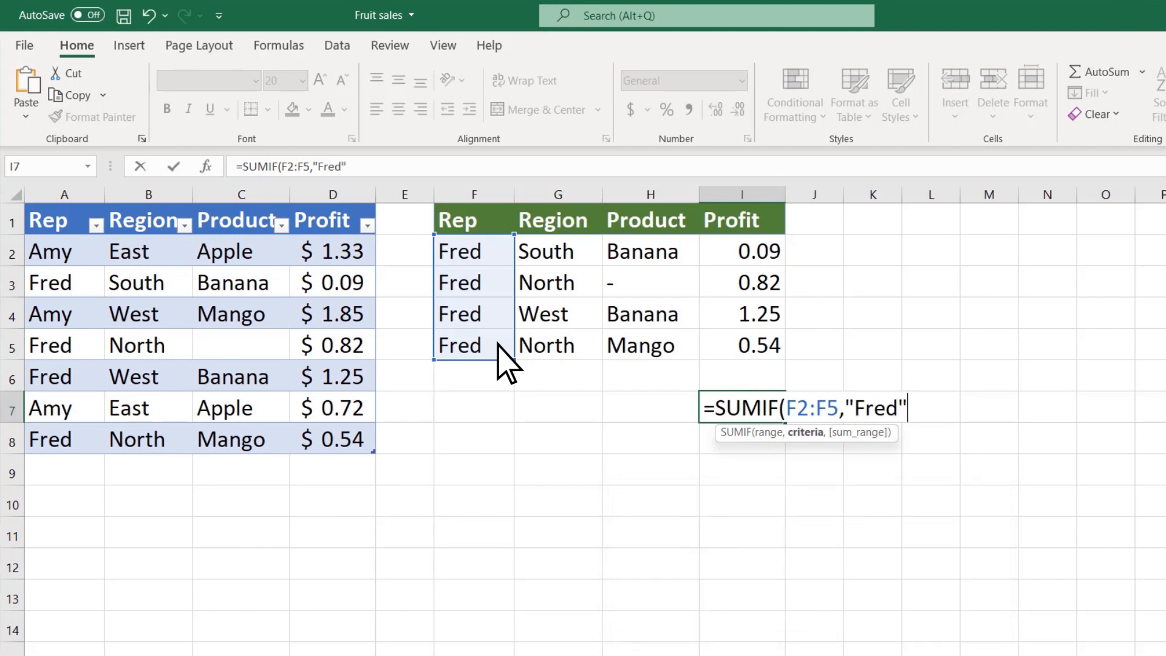
type(",")
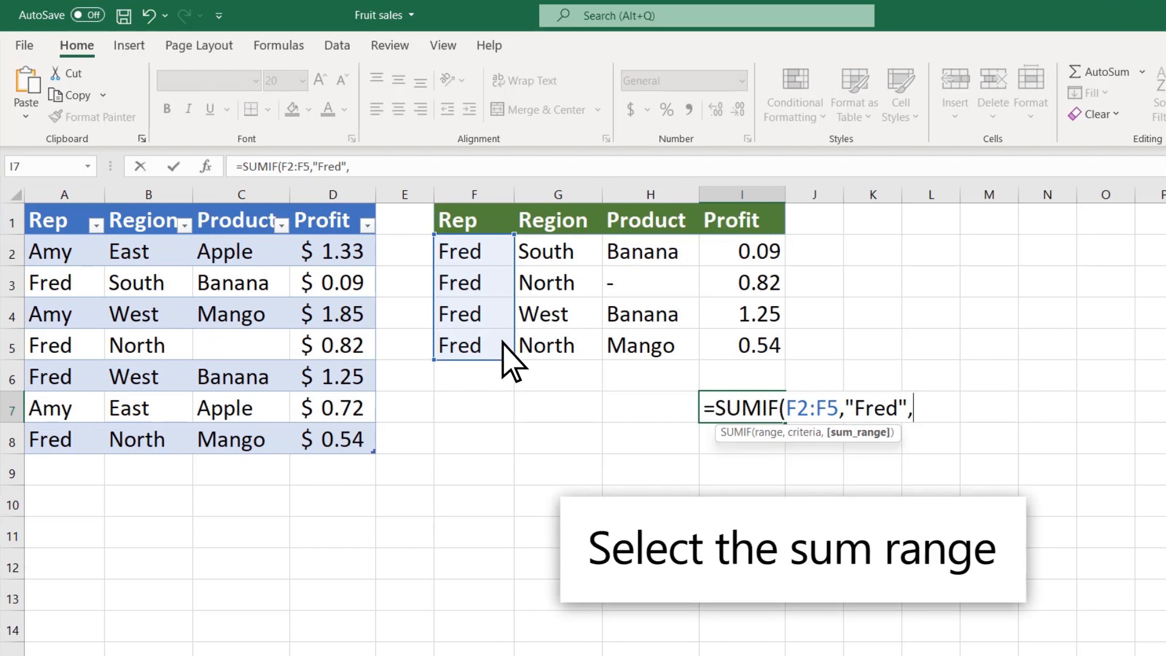
left_click_drag(758, 250, 765, 344)
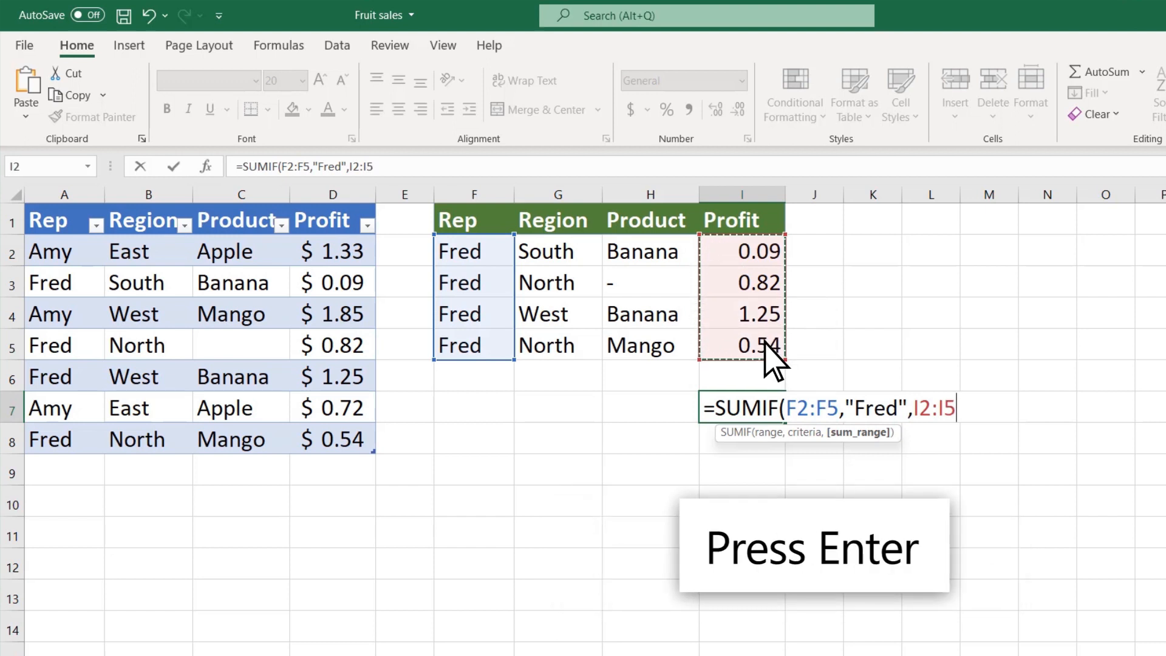
key("Return")
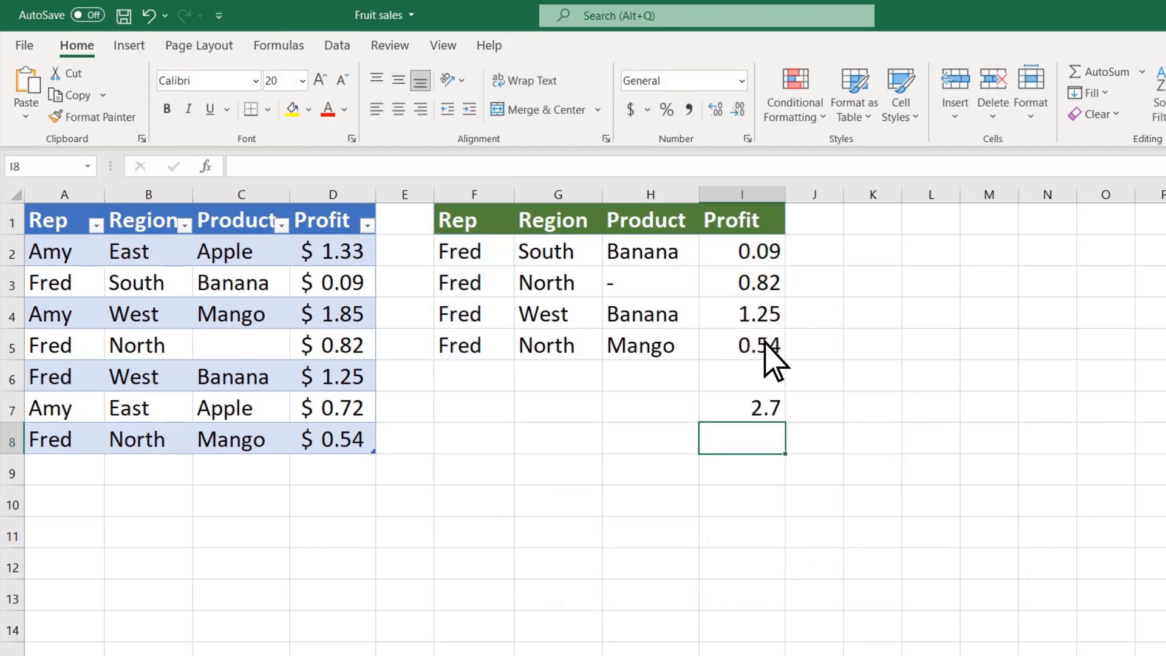
double_click(760, 408)
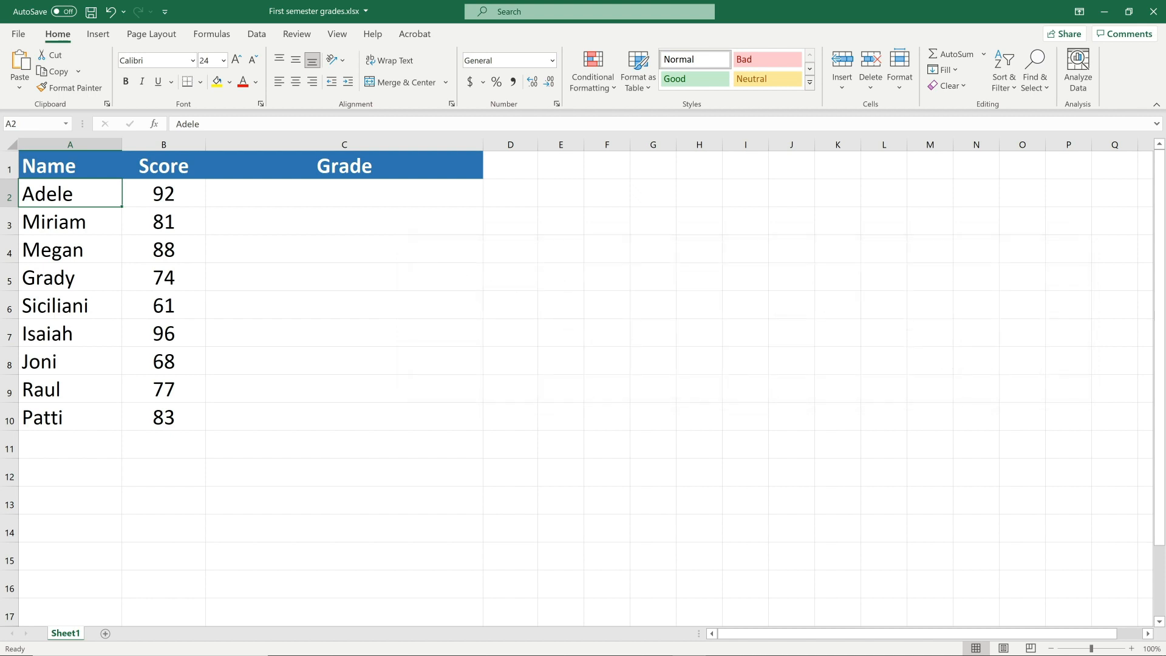
Enter an IFS formula in C2 grading B2 (90 A, 80 B, 70 C, 60 D, else F), filled to C10
left_click(358, 192)
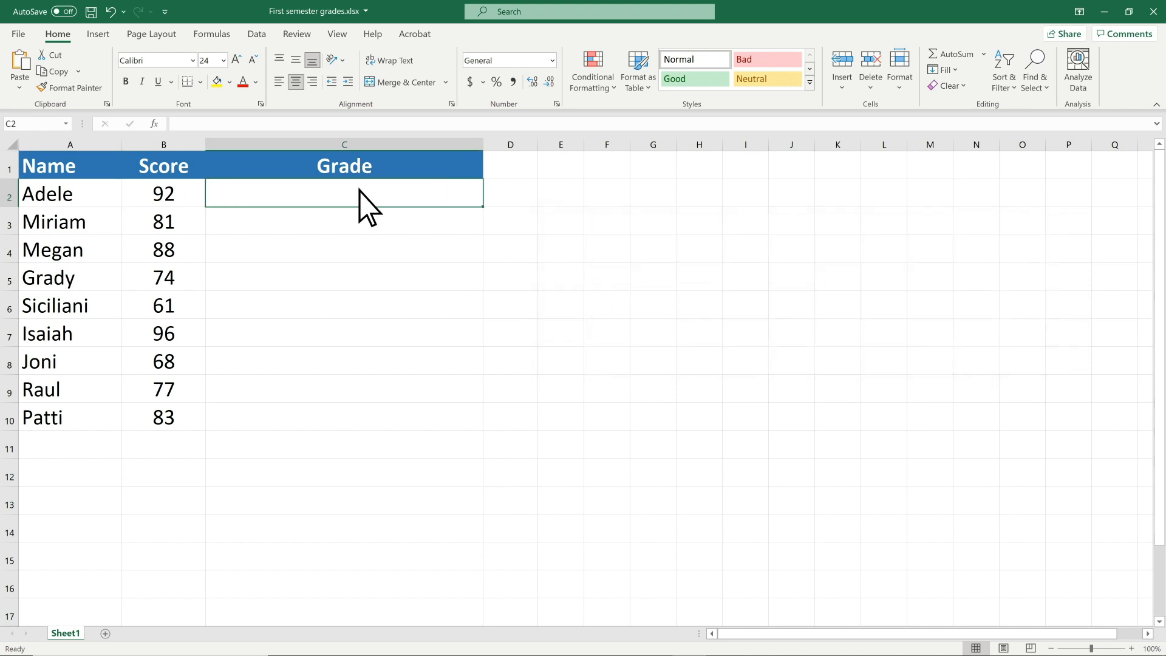
type("=IFS(")
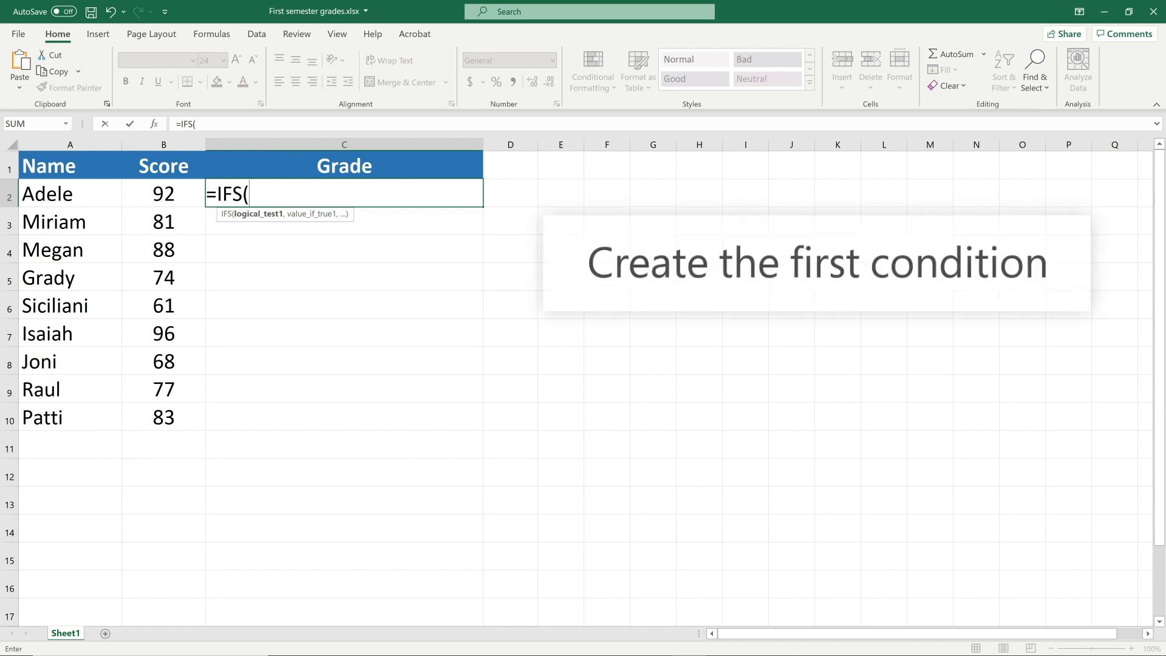
type("B2 >= 90,\"A\"")
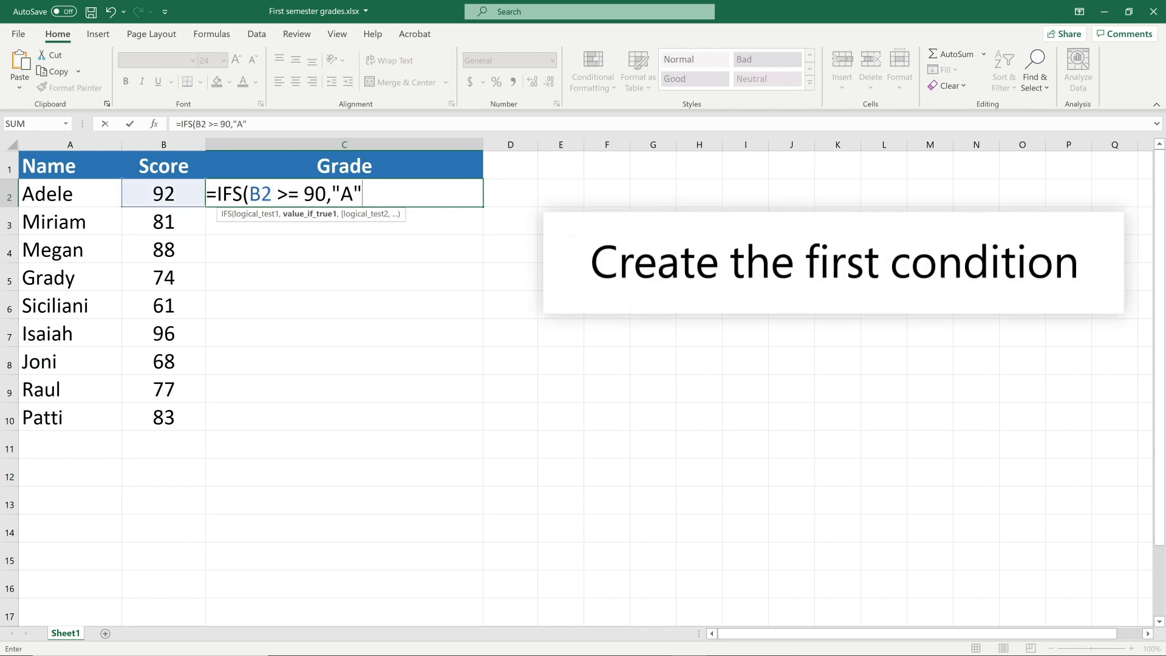
type(", B2 >=80, \"B\", B2 >= 70, \"C\", B2 >= 60, \"D\", B2 <60, \"F\")")
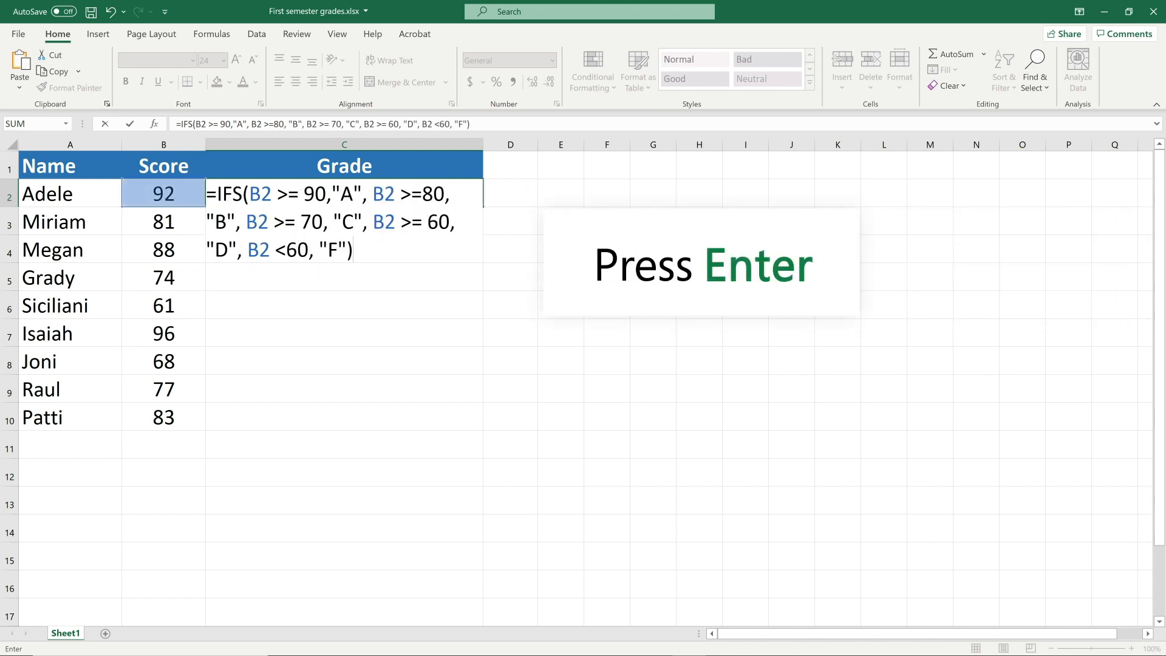
key("Return")
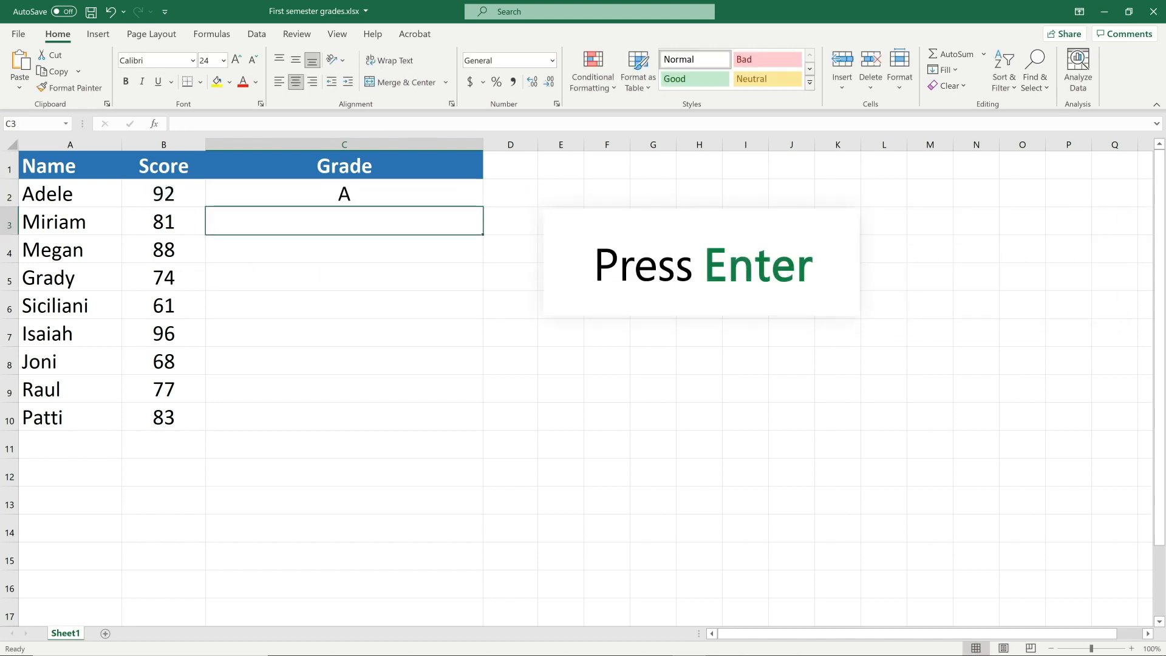
left_click(359, 191)
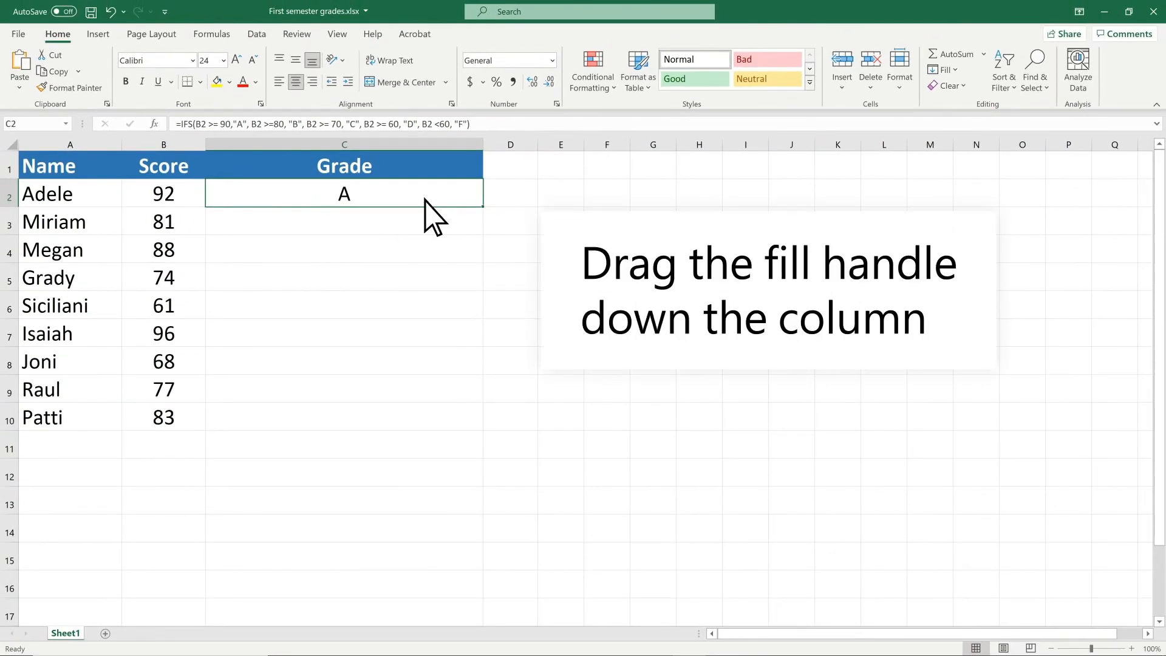
left_click_drag(479, 204, 480, 427)
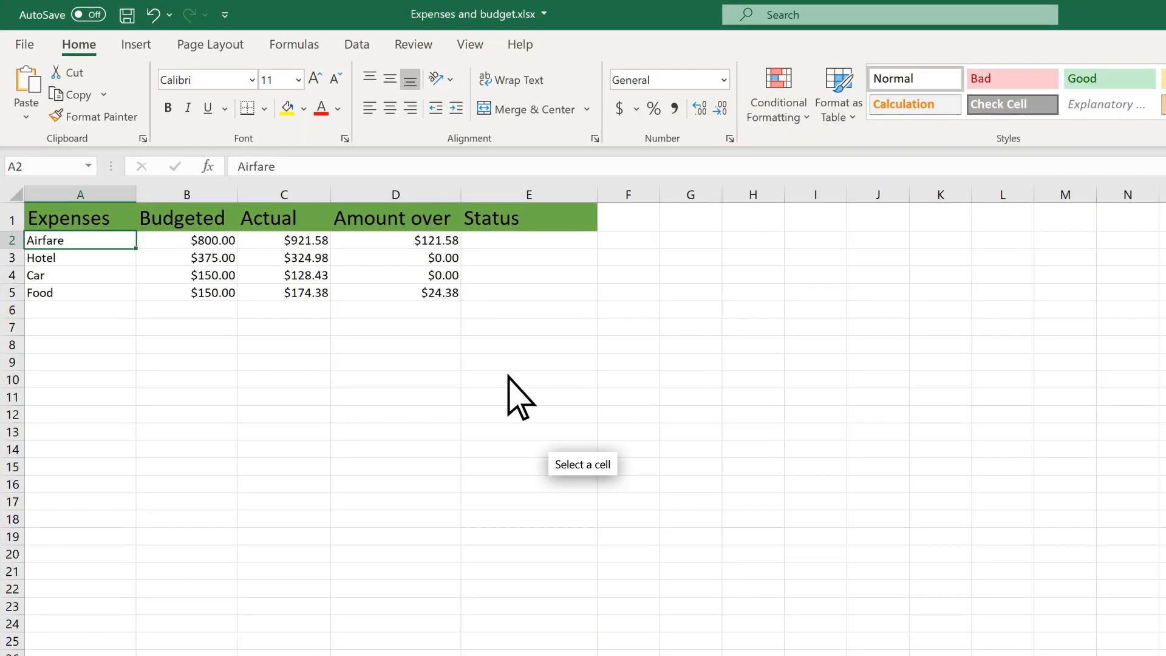
Enter =IF(C2>=B2, "over budget", "under budget") in E2 and fill it down to E5
left_click(507, 240)
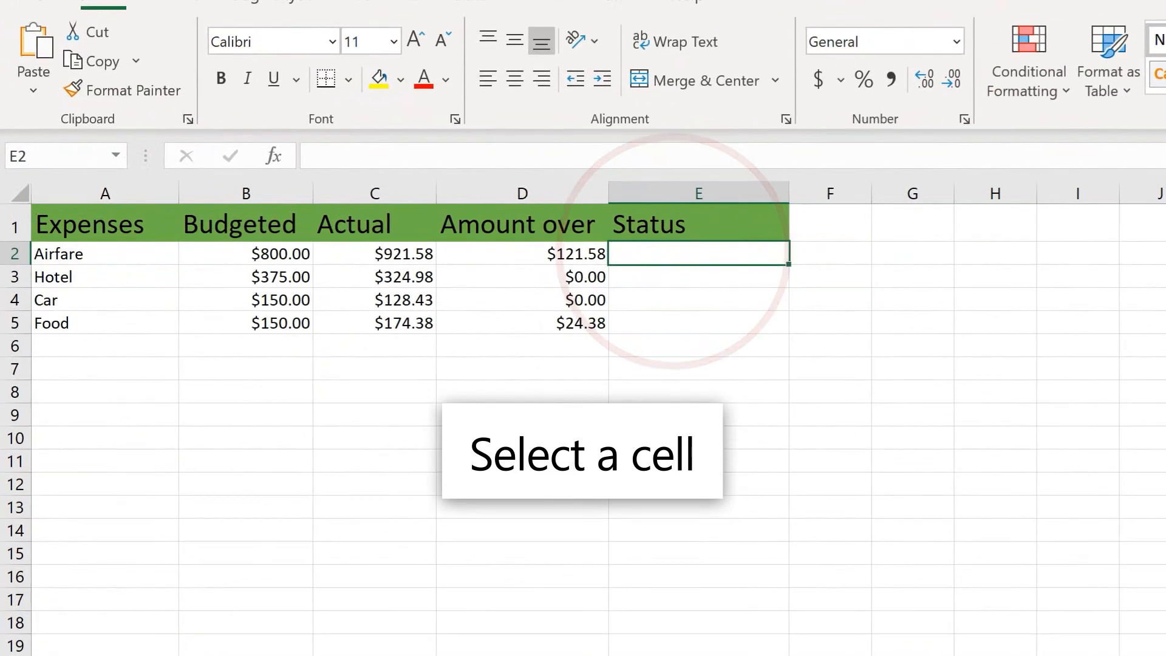
type("=")
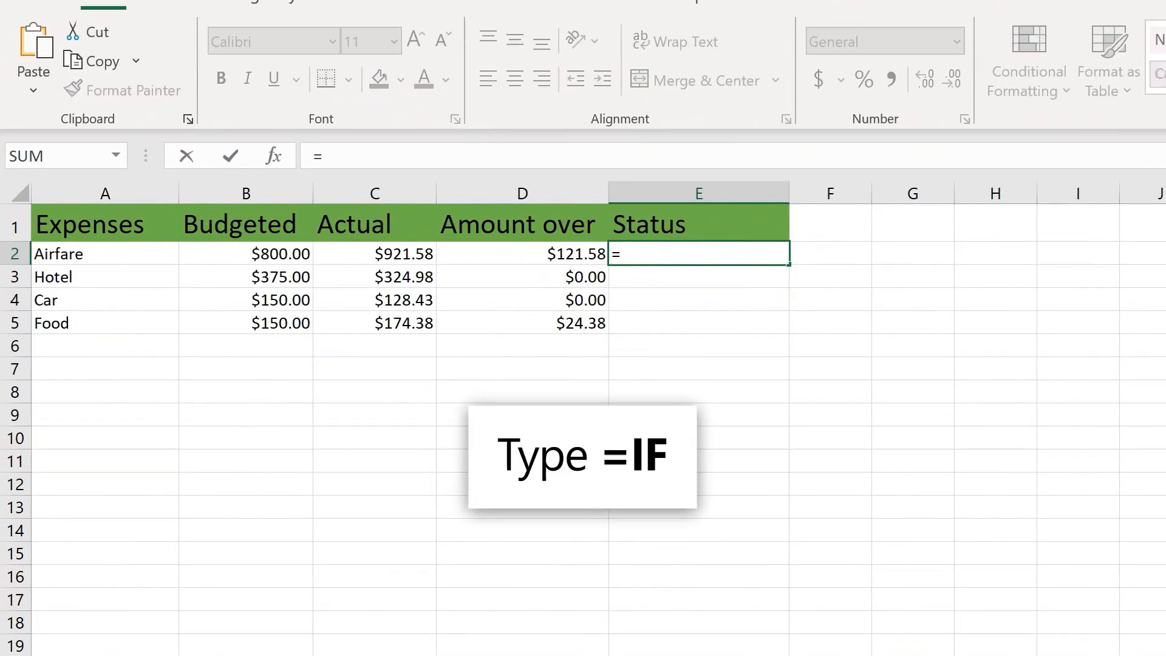
type("IF")
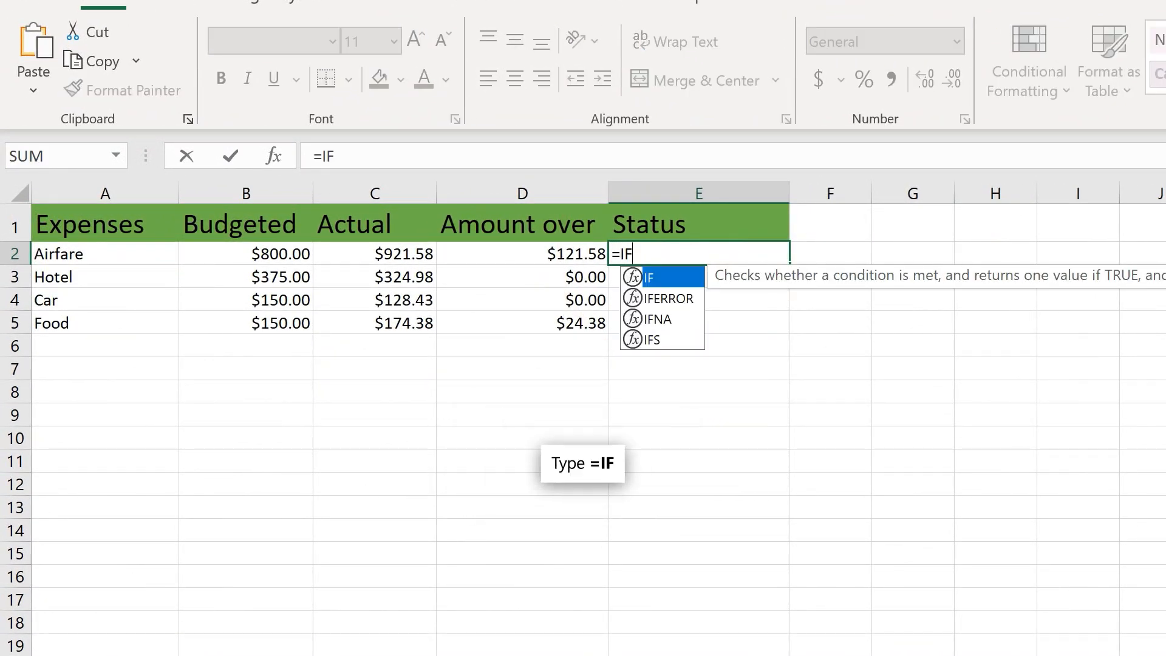
type("(C2>=B")
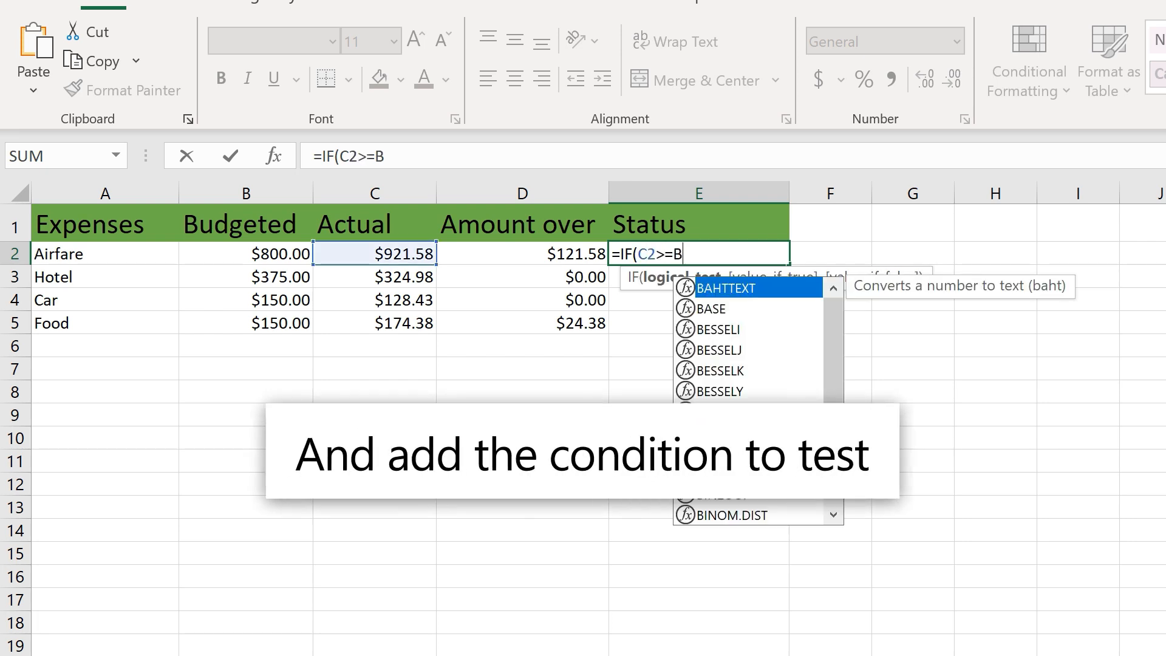
type("2")
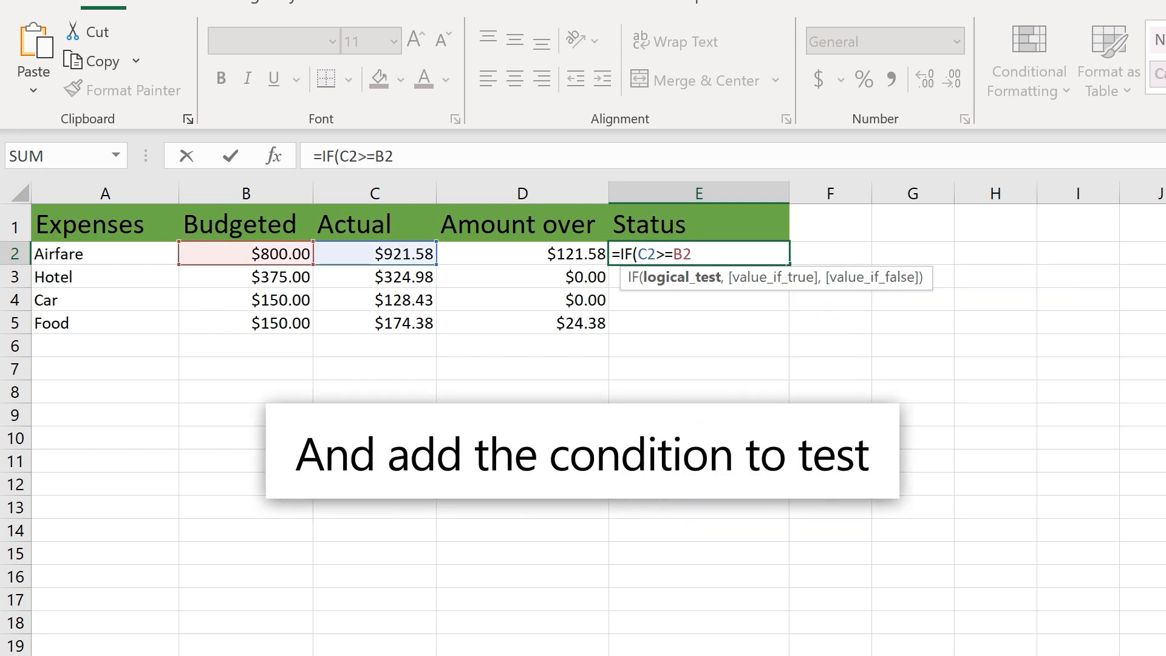
type(",")
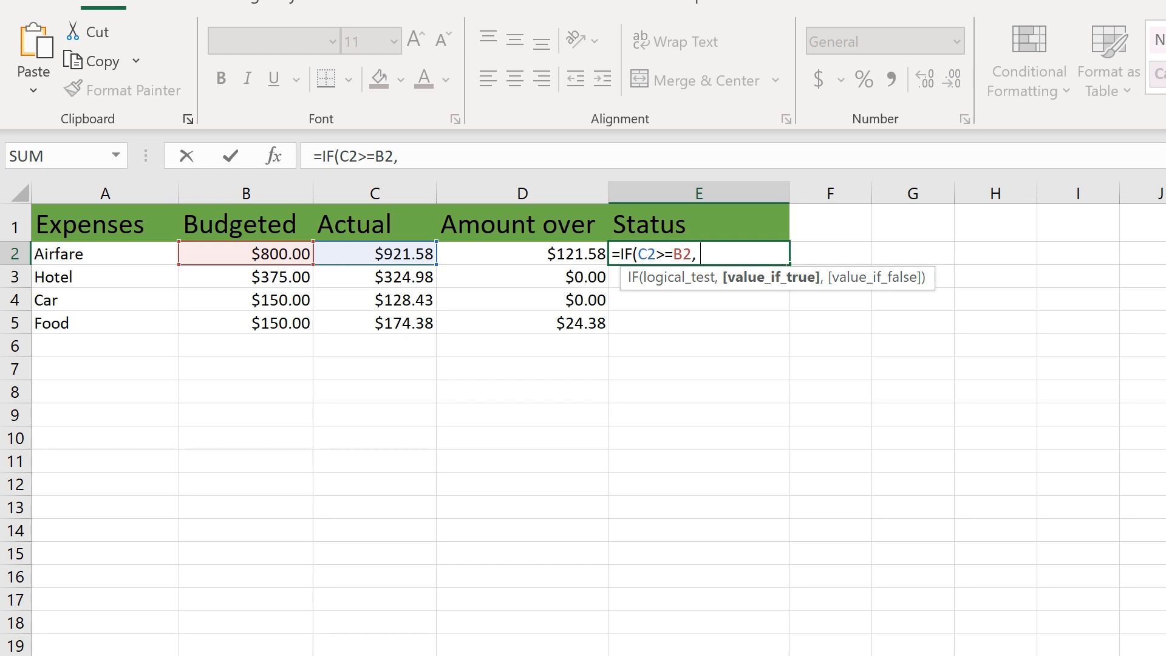
type(" \"ov")
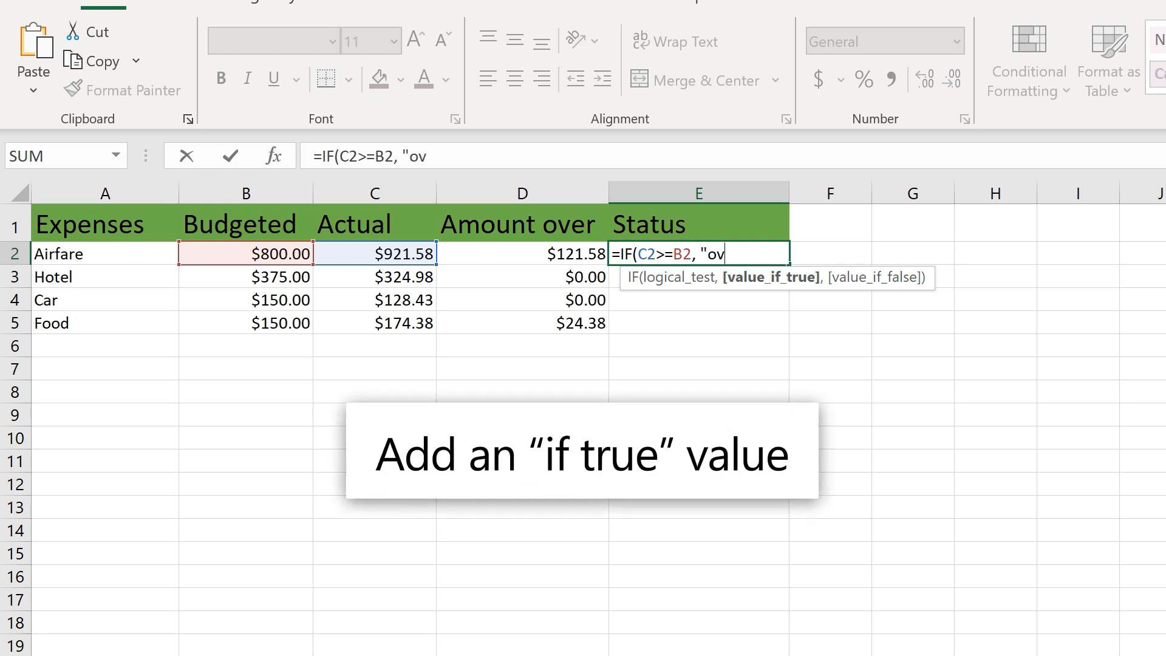
type("er budget\"")
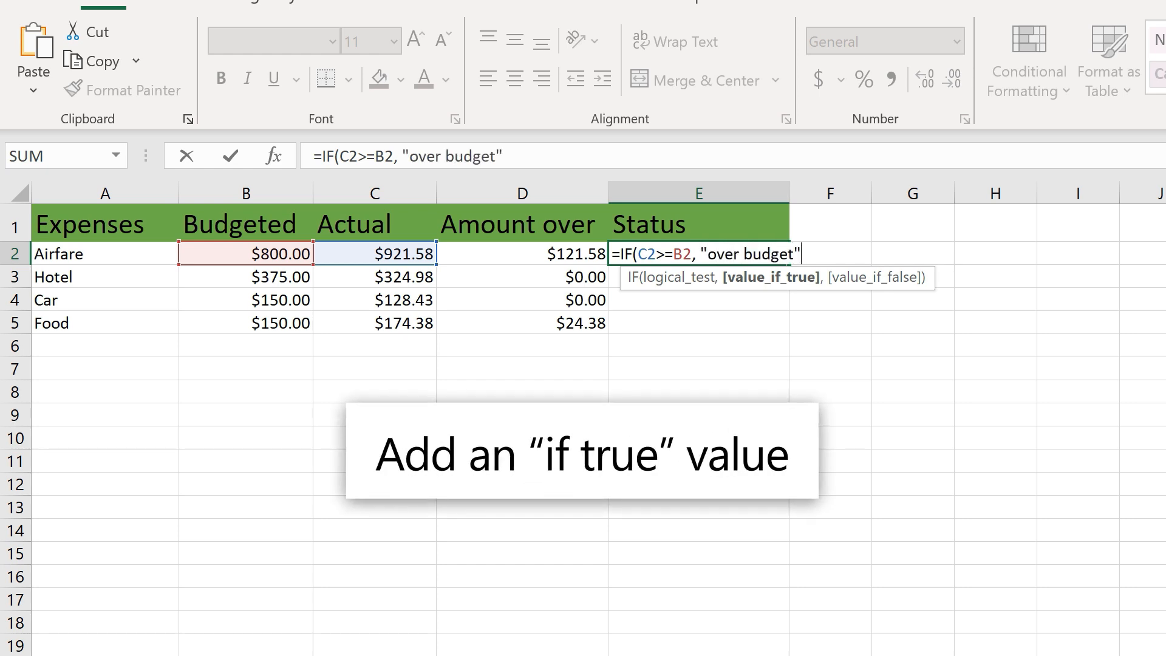
type(", \"")
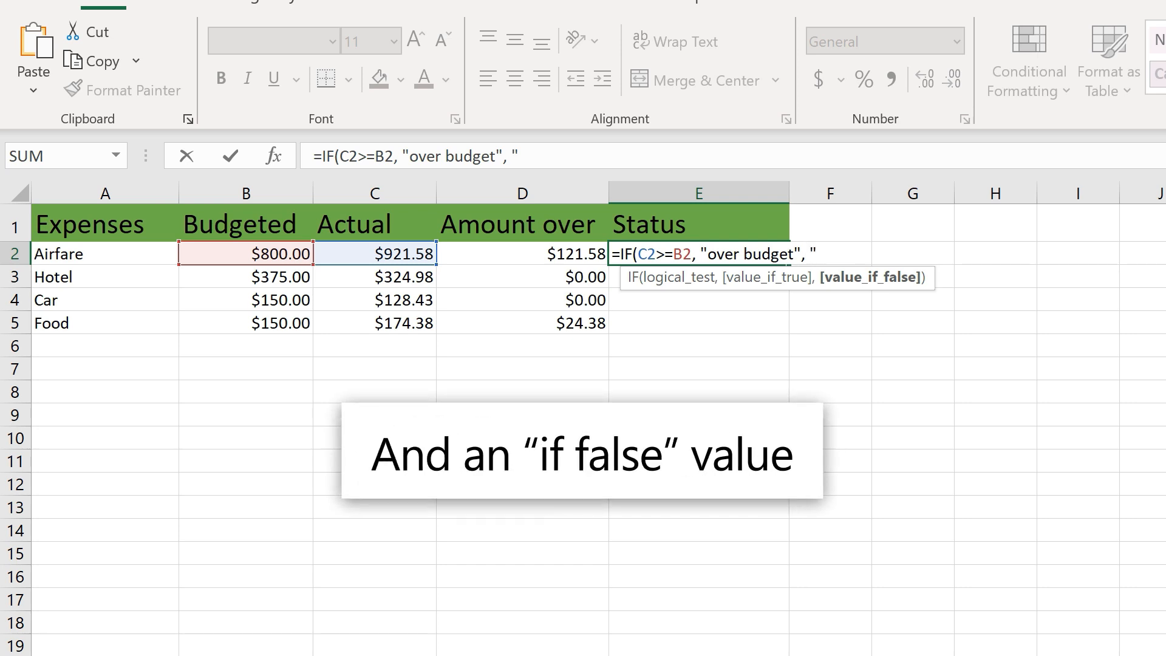
type("under budget\")")
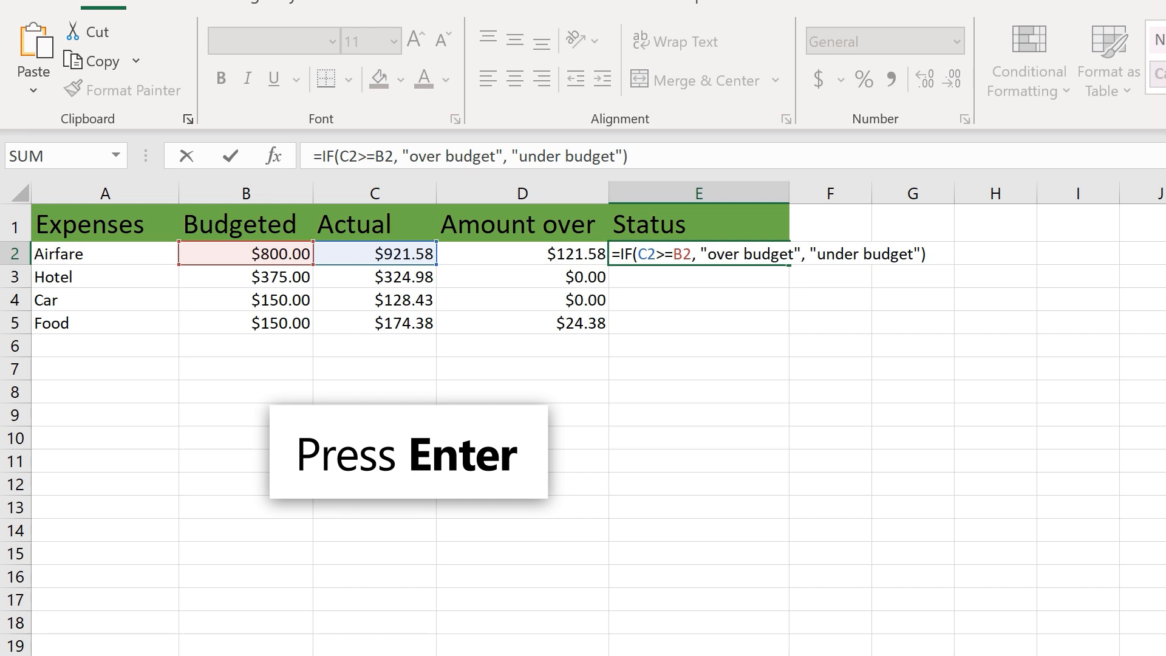
key("Return")
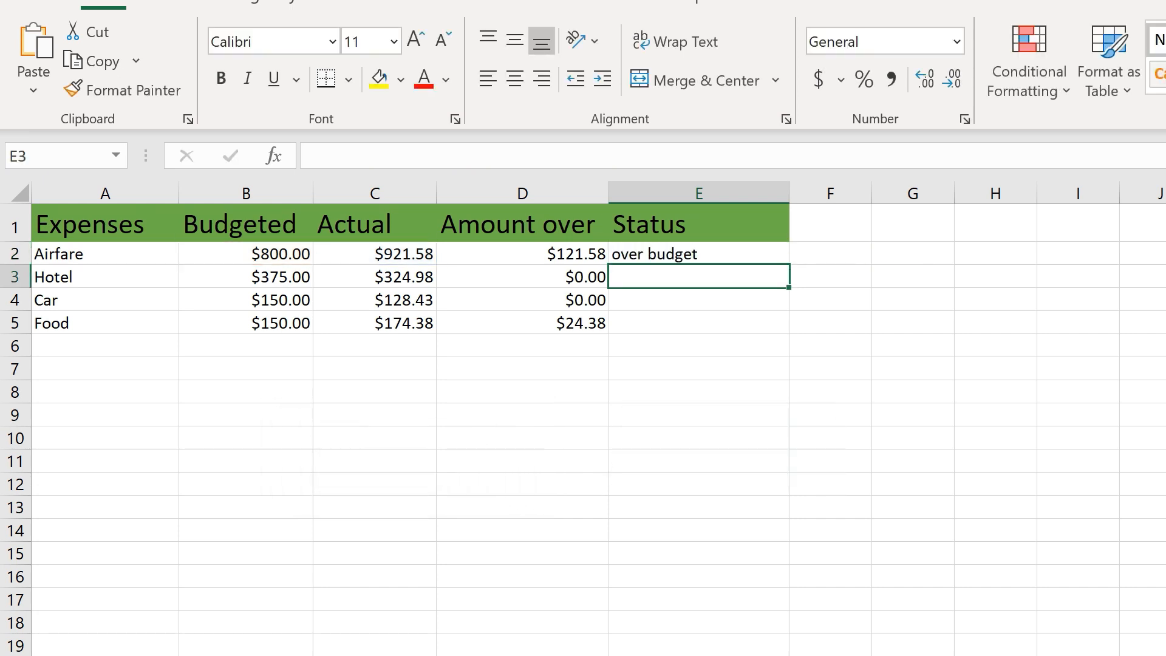
left_click(680, 254)
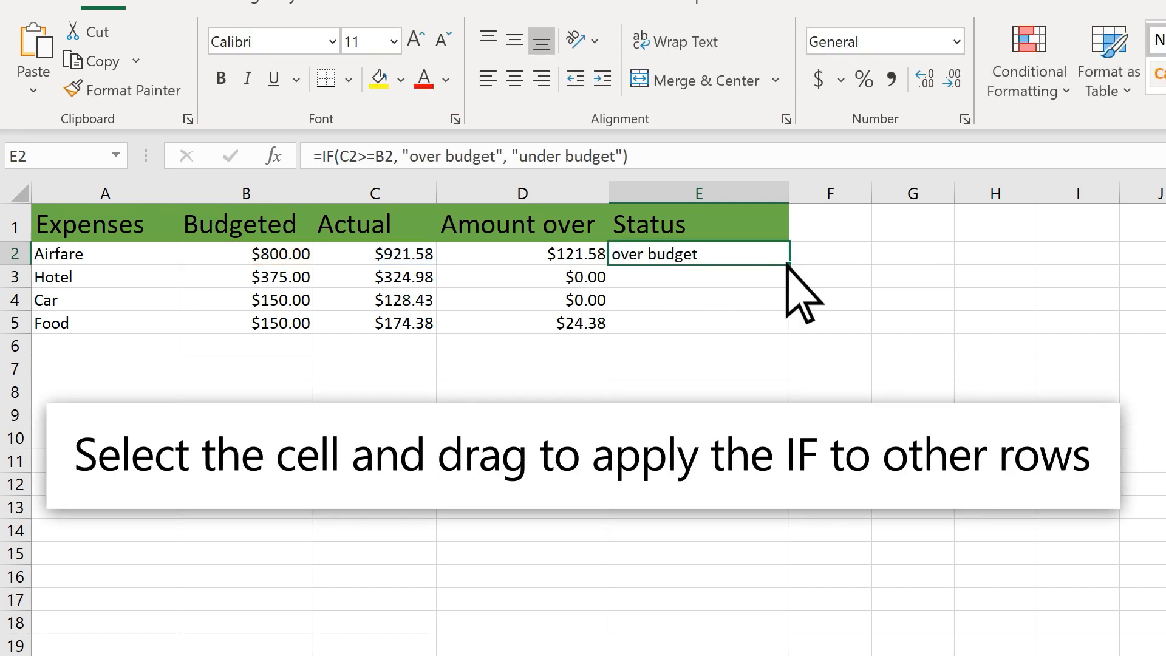
left_click_drag(787, 275, 788, 315)
left_click_drag(788, 334, 788, 333)
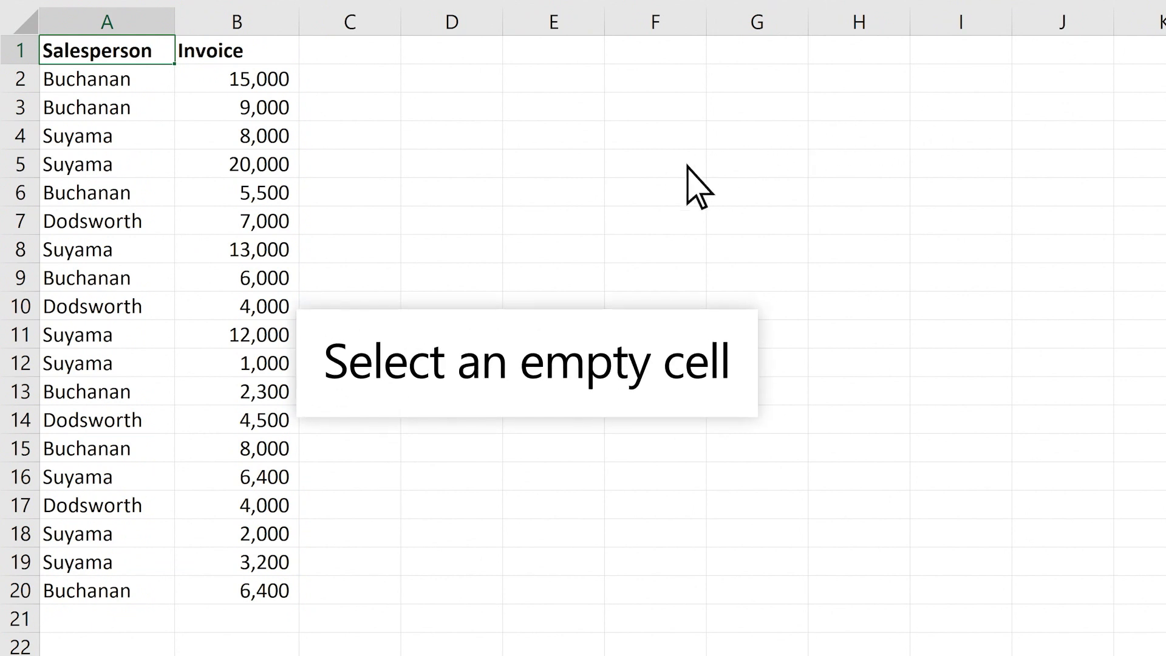
Enter =COUNTIF(A2:A20,"Buchanan") in D8 to count Buchanan's invoices, returning 7
left_click(490, 250)
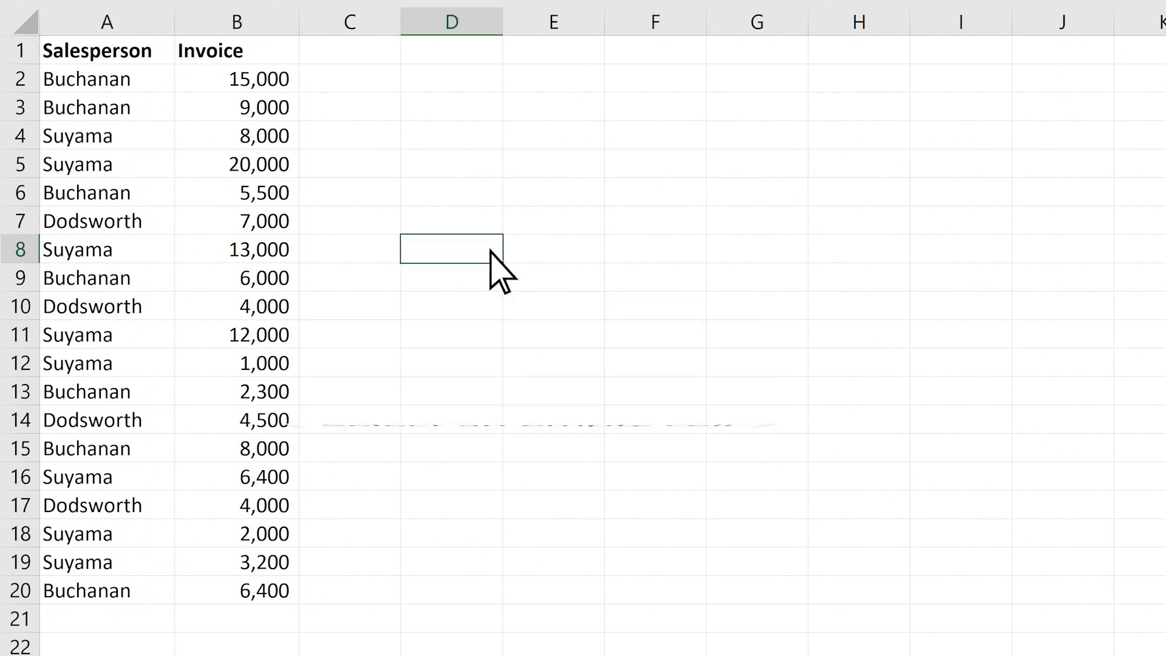
type("=")
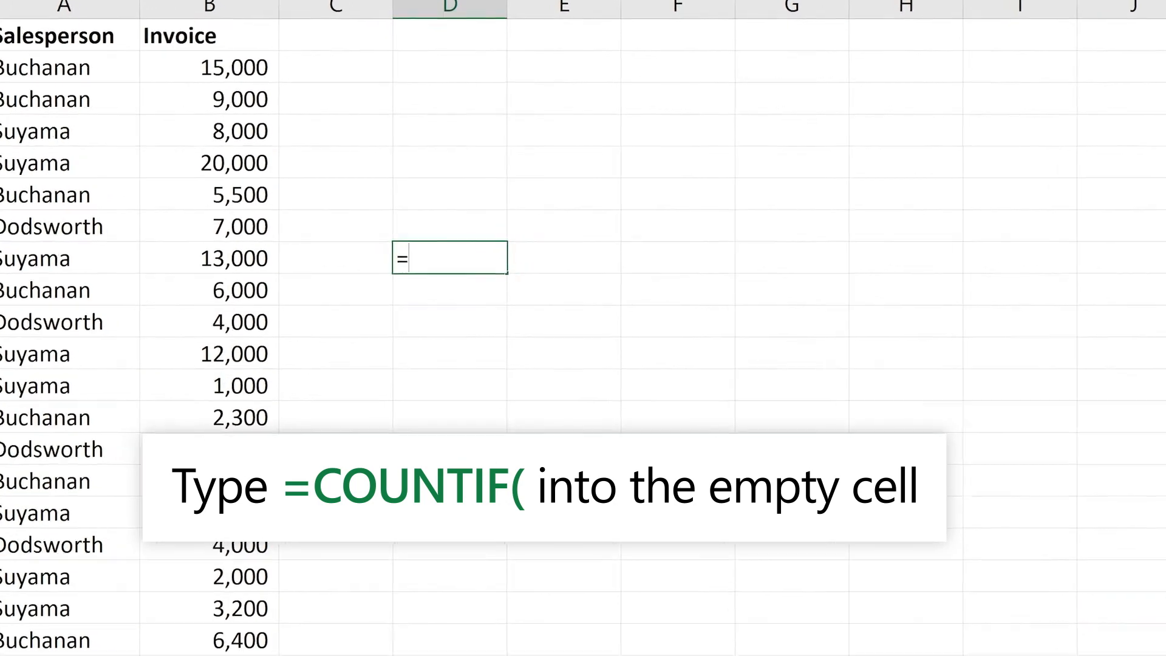
type("COUNTIF(")
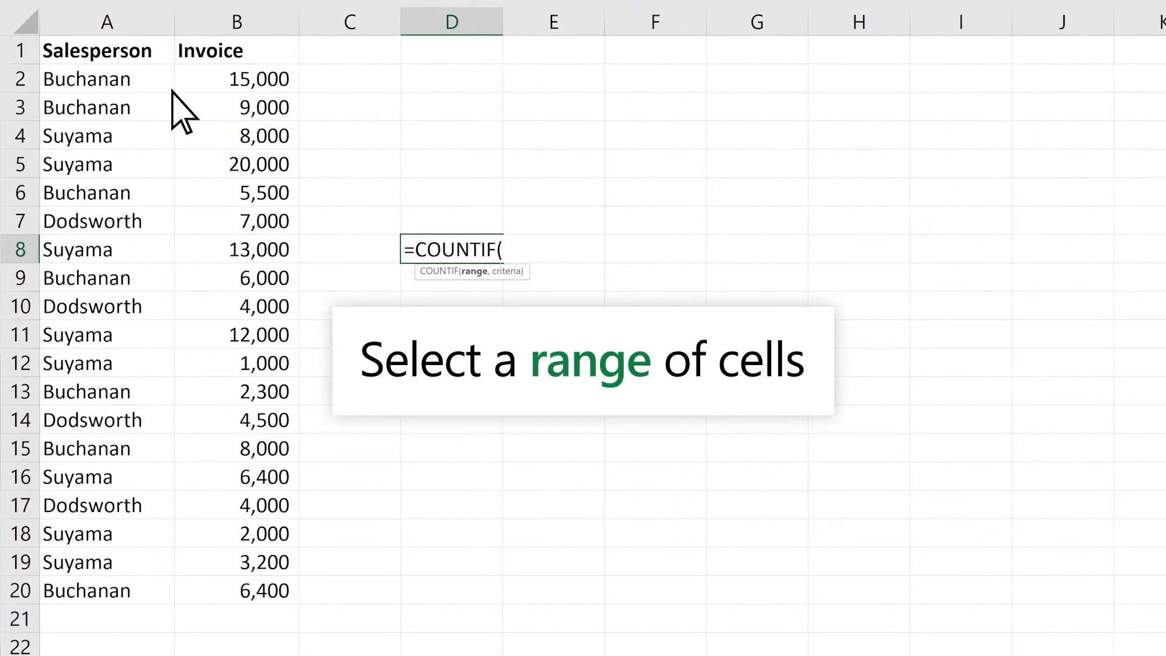
left_click_drag(172, 91, 171, 601)
type(",")
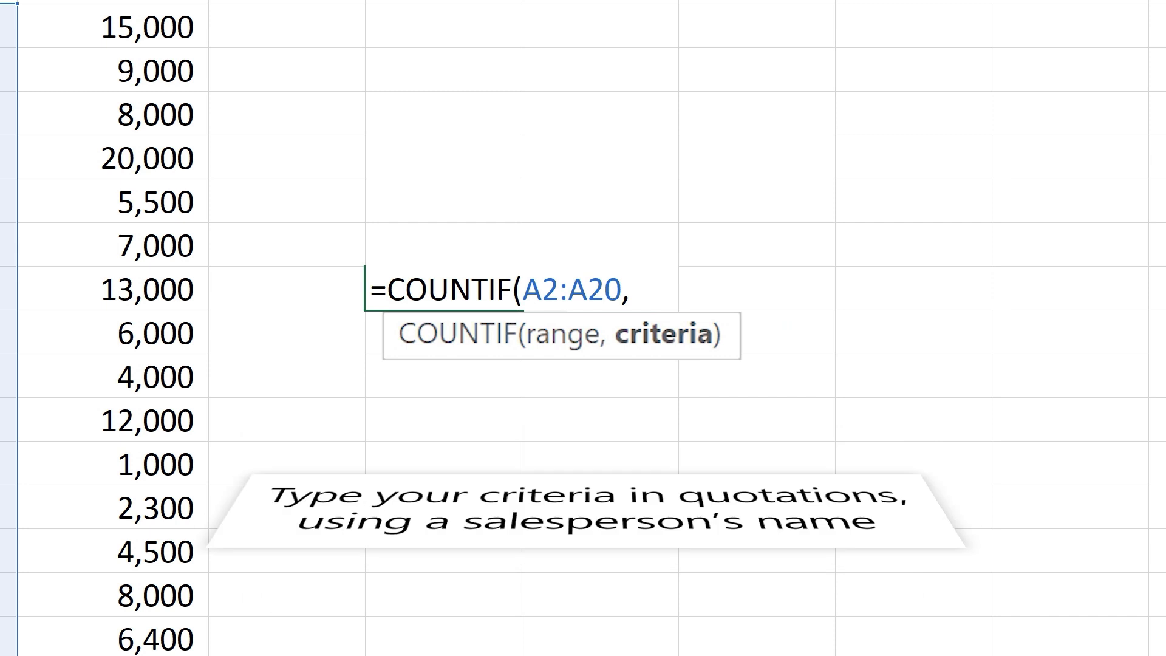
type("\"Buchana")
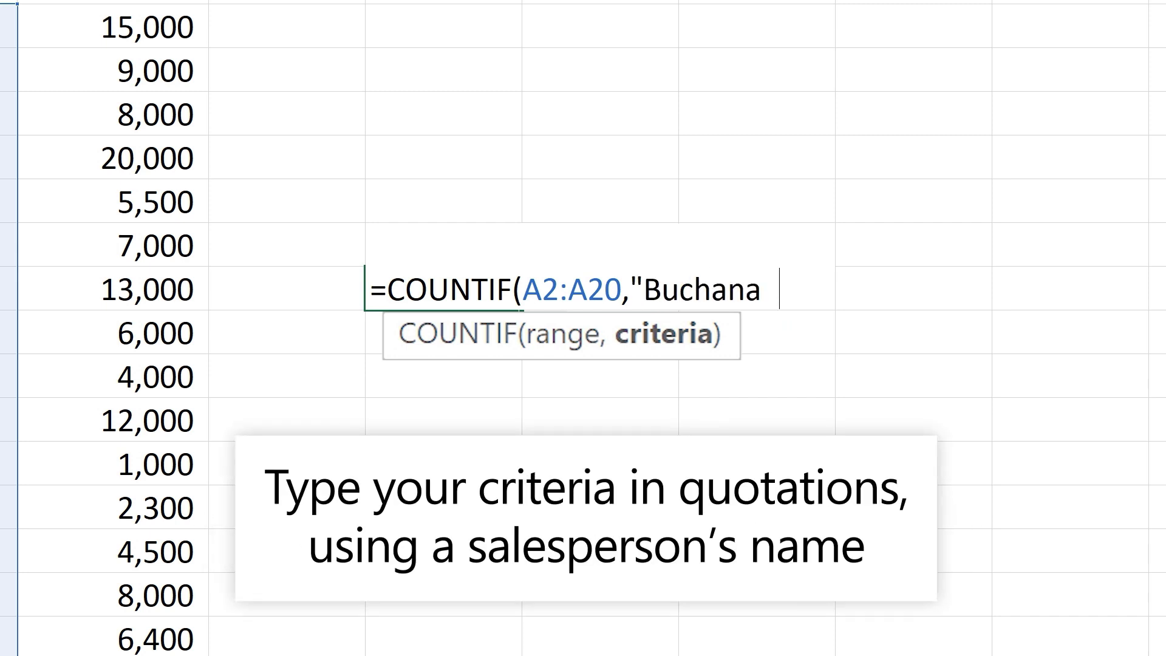
type("n\"")
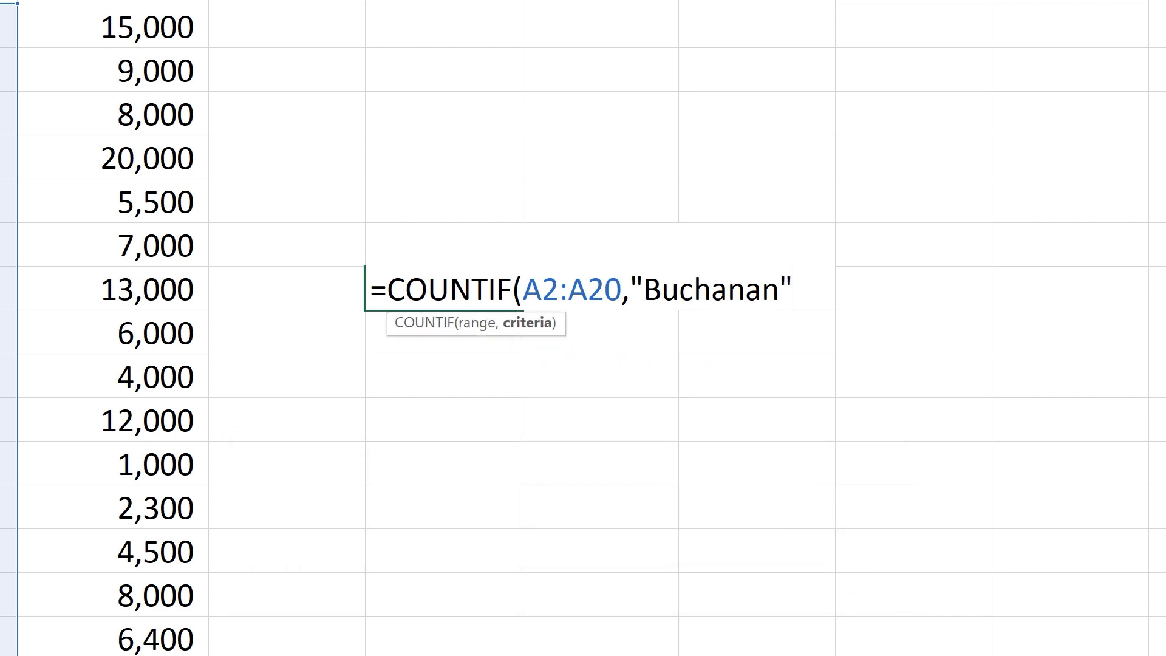
type(")")
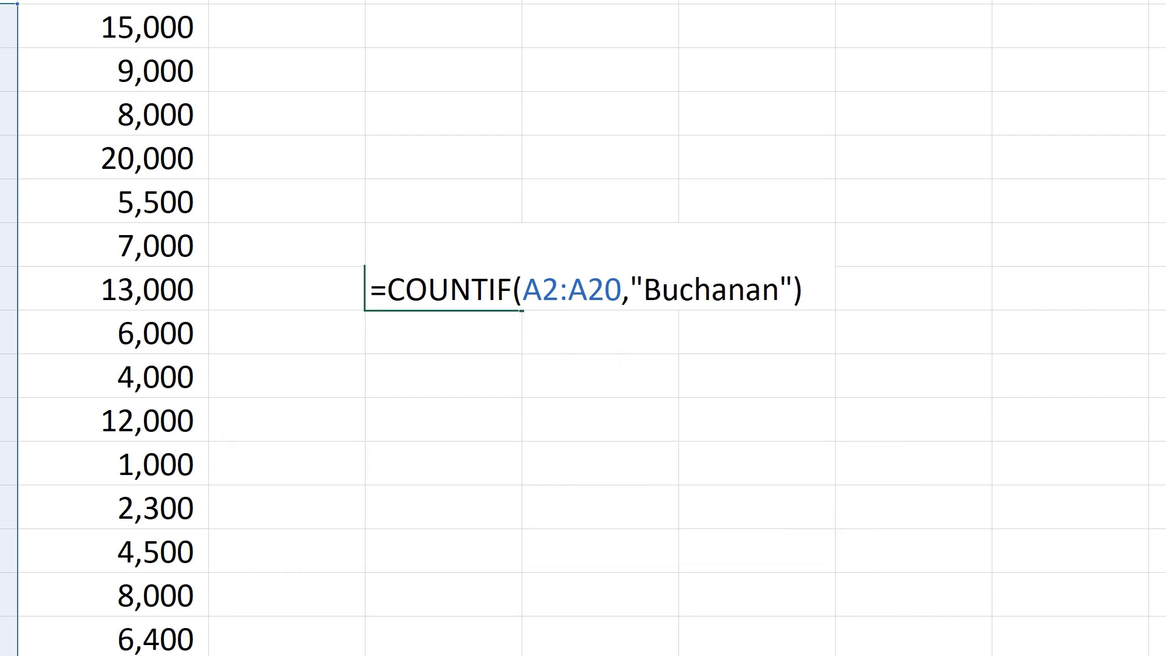
key("ctrl+Return")
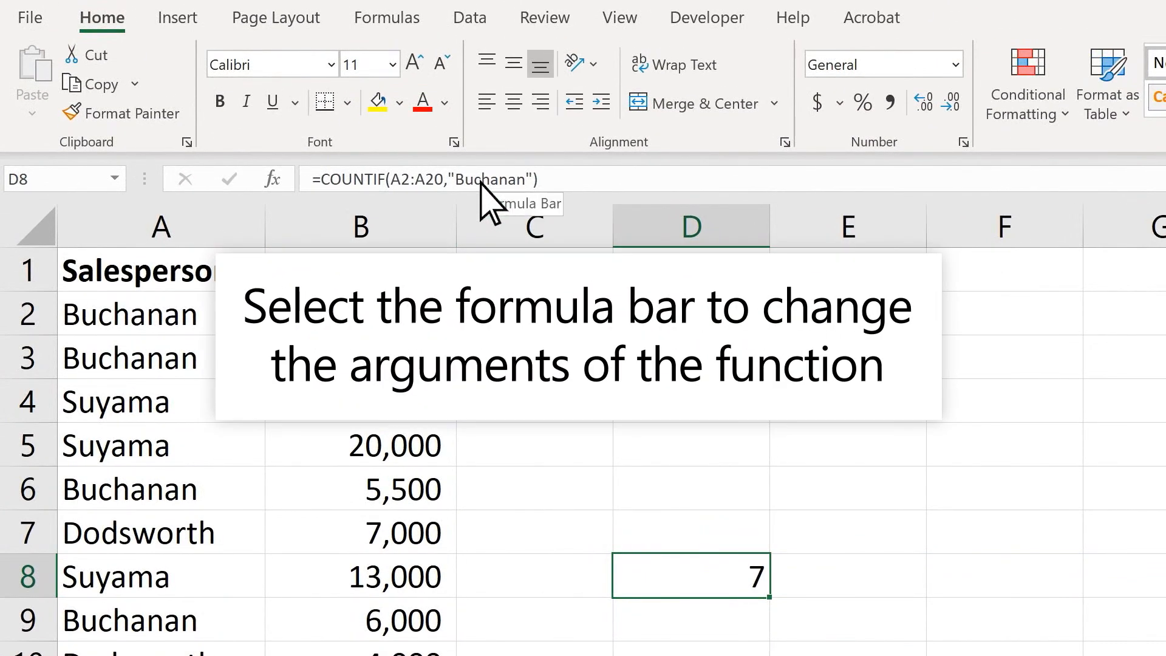
Change the COUNTIF criterion in D8 from "Buchanan" to "Suyama", returning 8
double_click(480, 182)
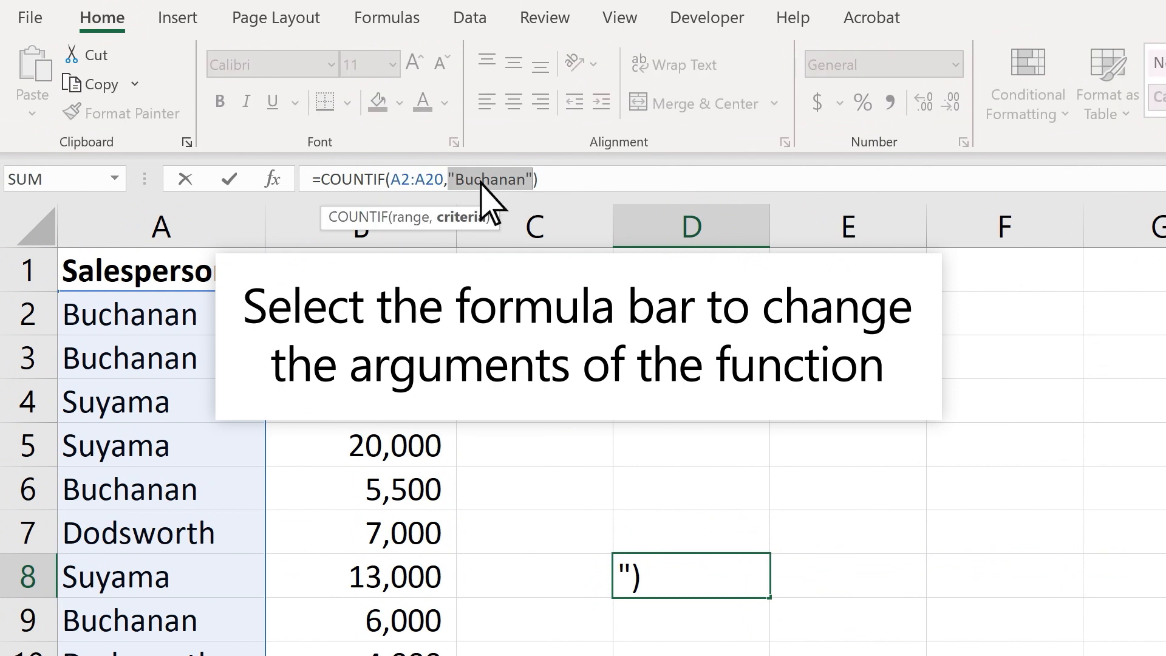
type("\"Suyama\"")
key("ctrl+Return")
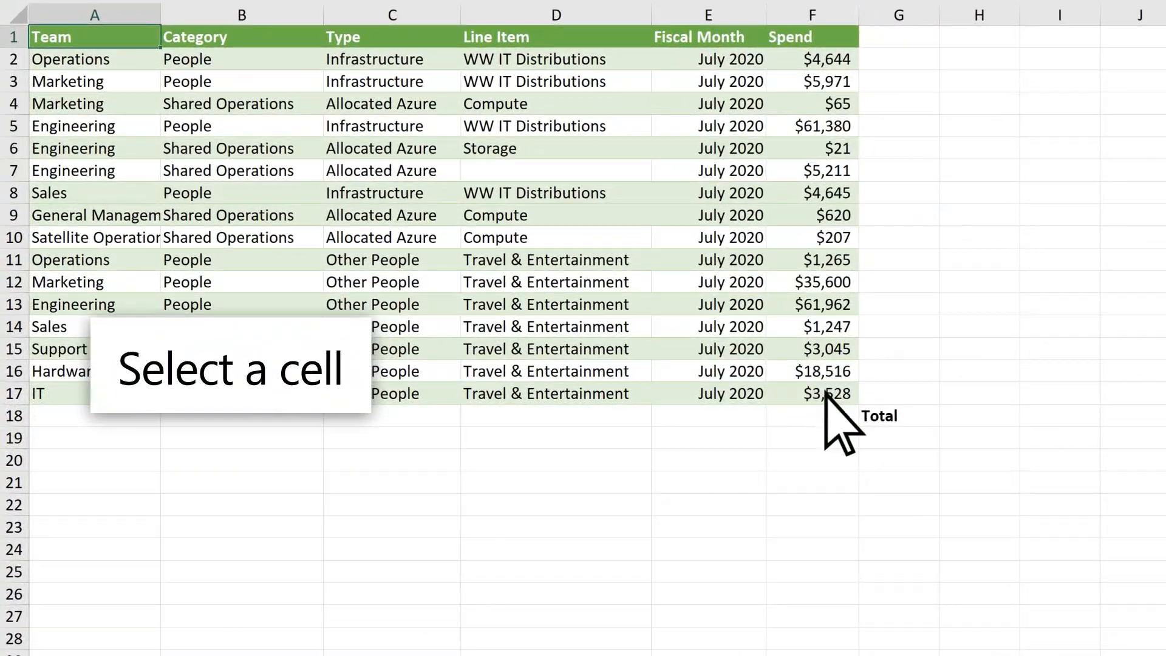
Enter =SUM(F2:F17) in F18 to total the Spend column, giving $207,927
left_click(723, 412)
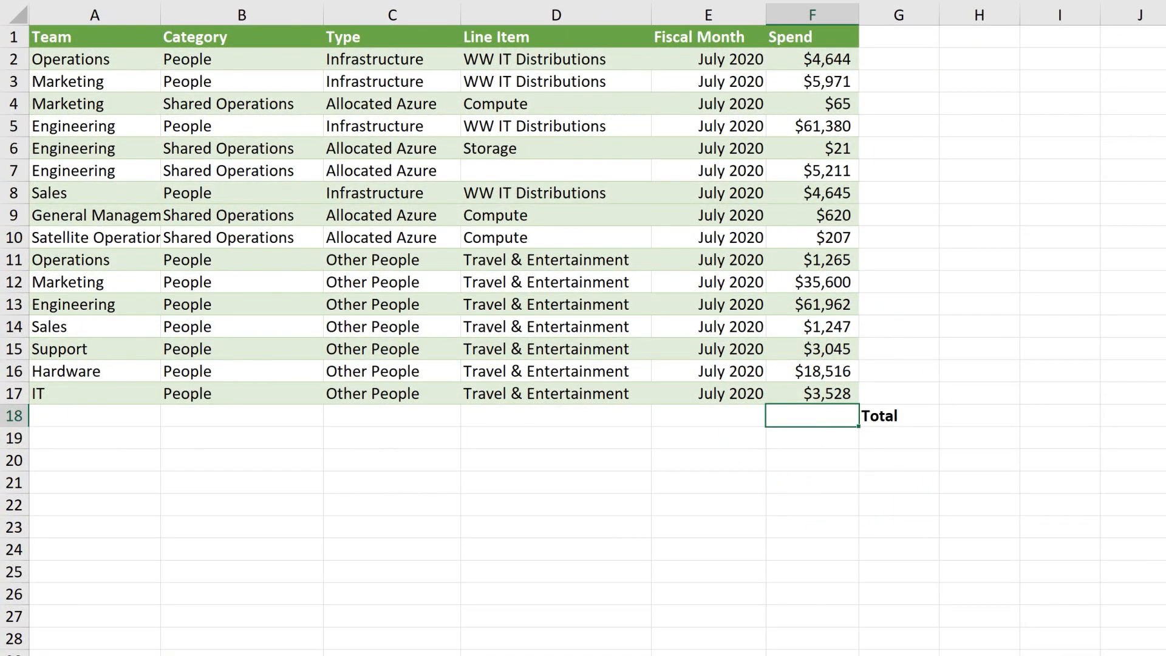
type("=SUM(")
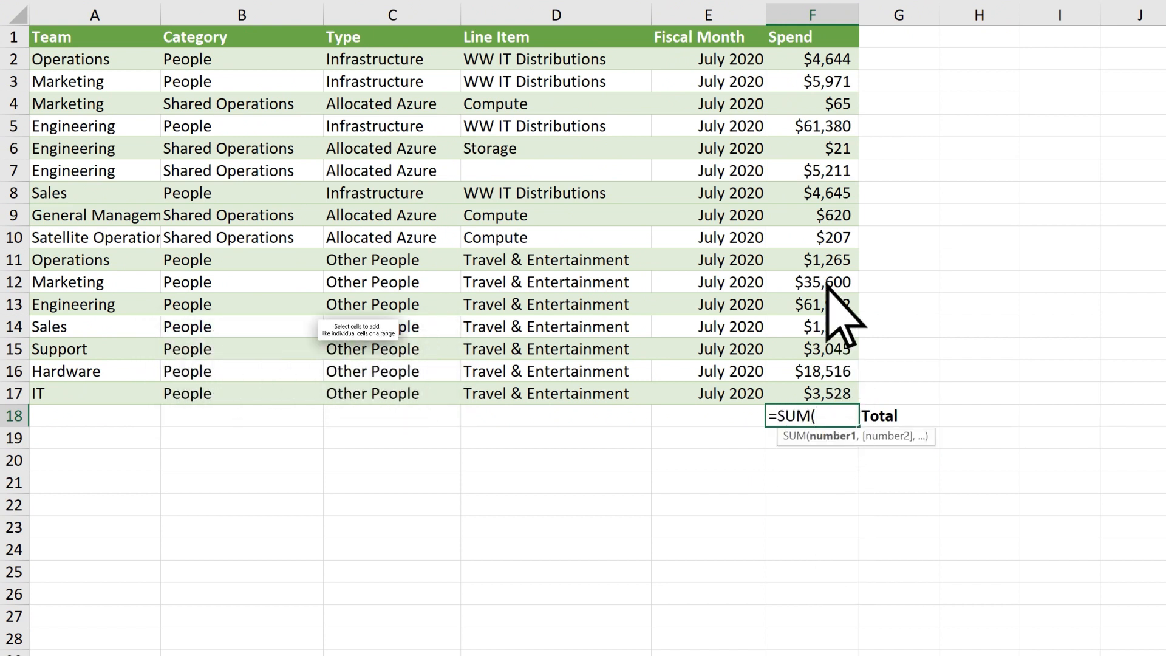
left_click_drag(818, 60, 828, 411)
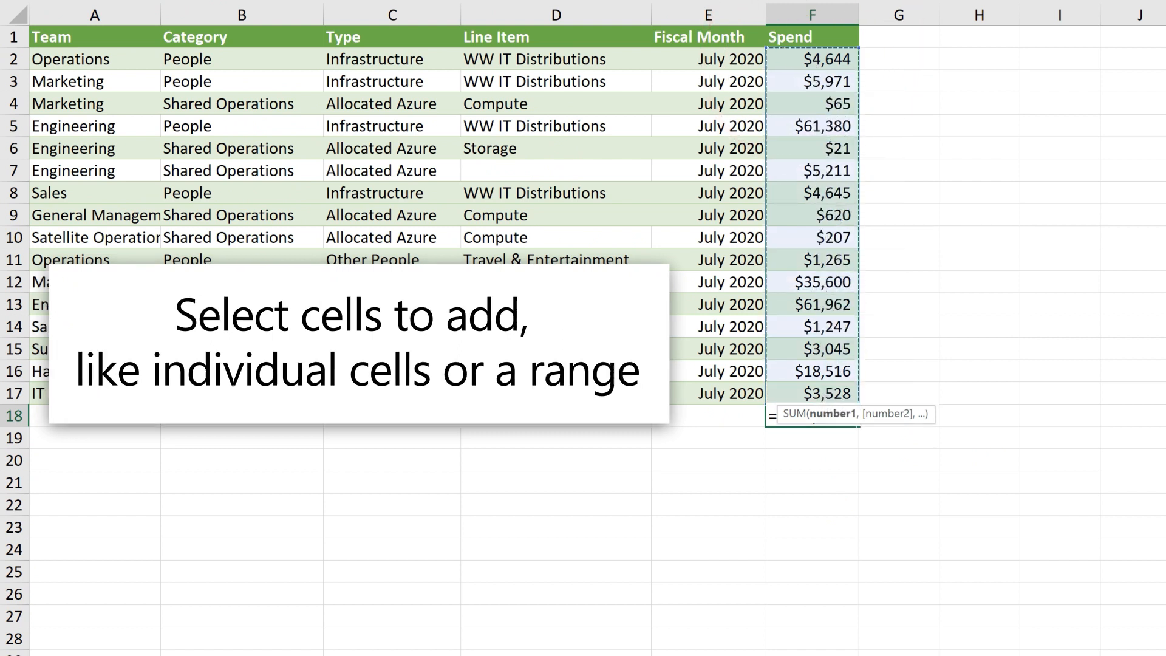
type(")")
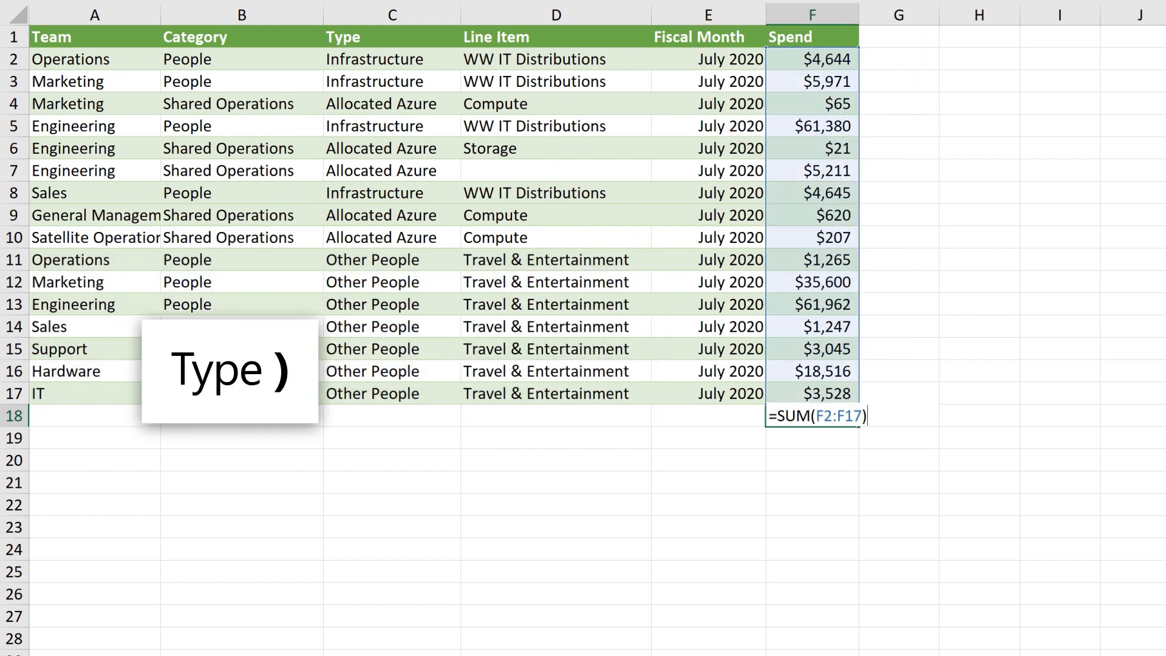
key("Return")
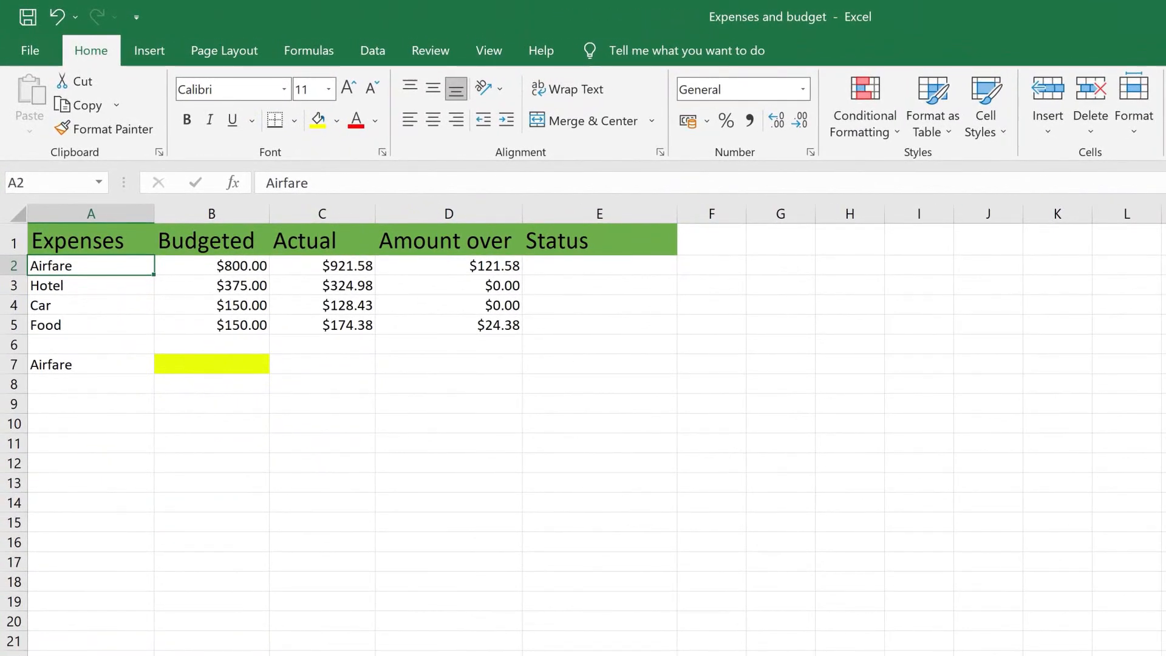
Enter =VLOOKUP(A2, A2:B5, 2, FALSE) in B7 to look up Airfare, returning $800.00
left_click(231, 362)
left_click(303, 184)
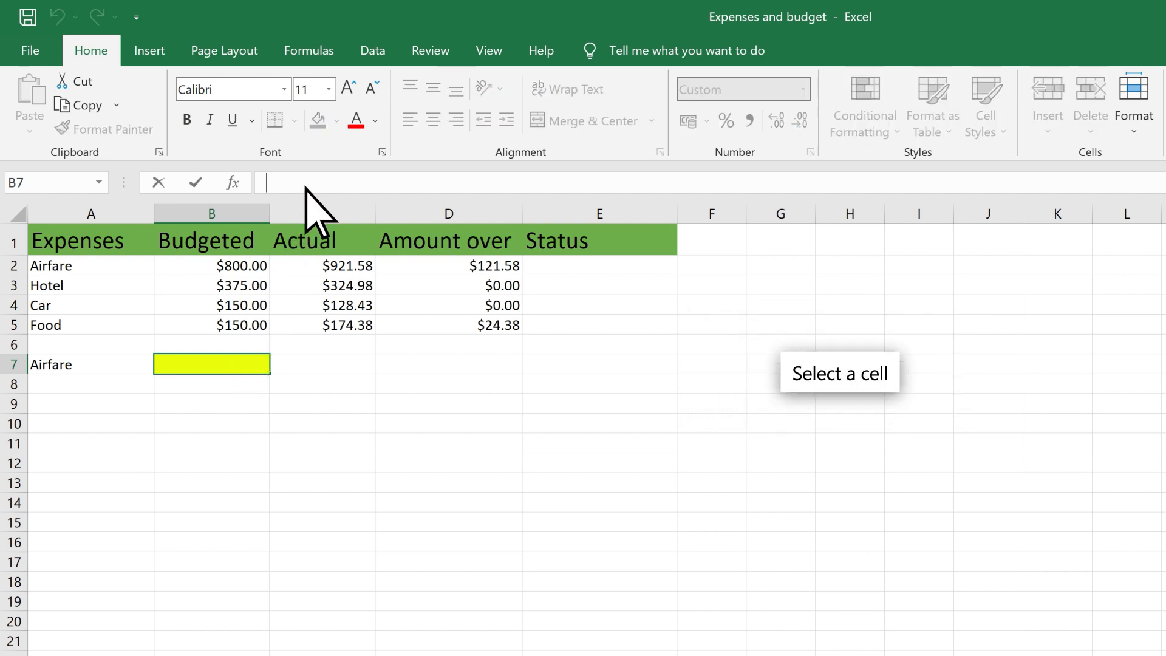
type("=")
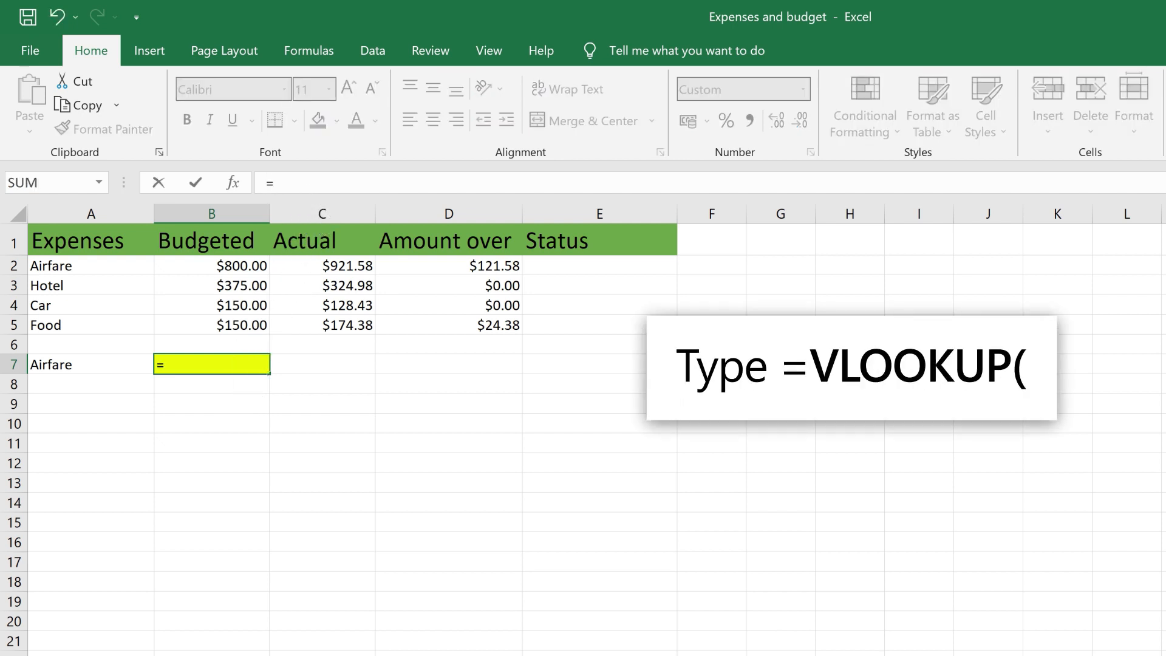
type("VLOOKUP(")
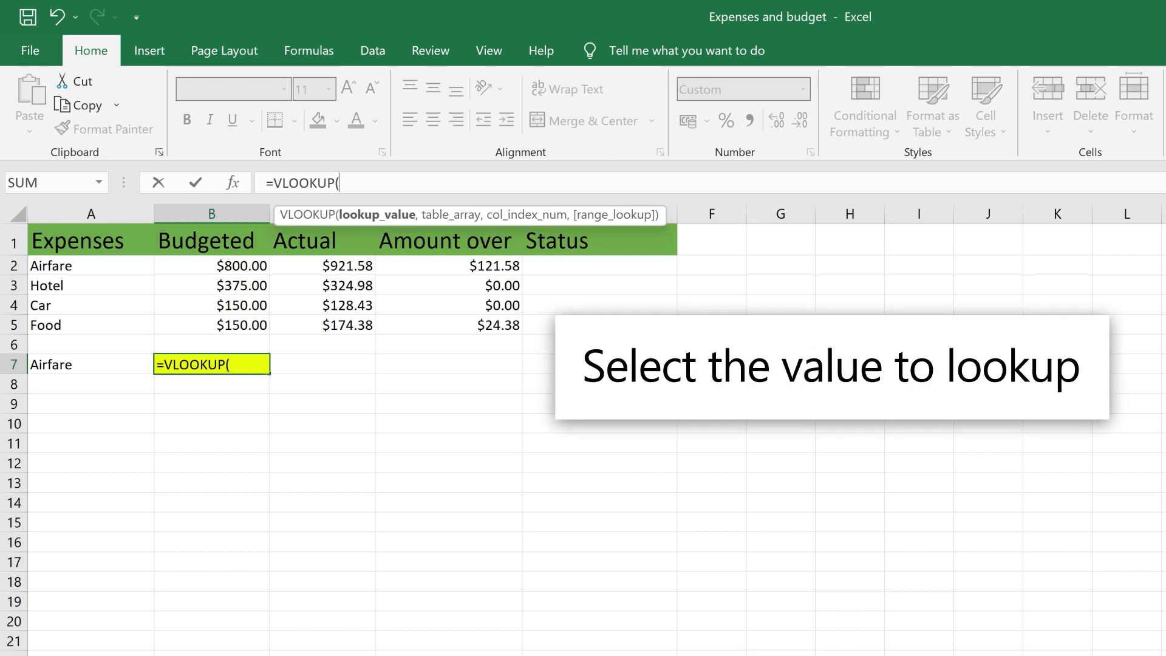
left_click(79, 262)
type(",")
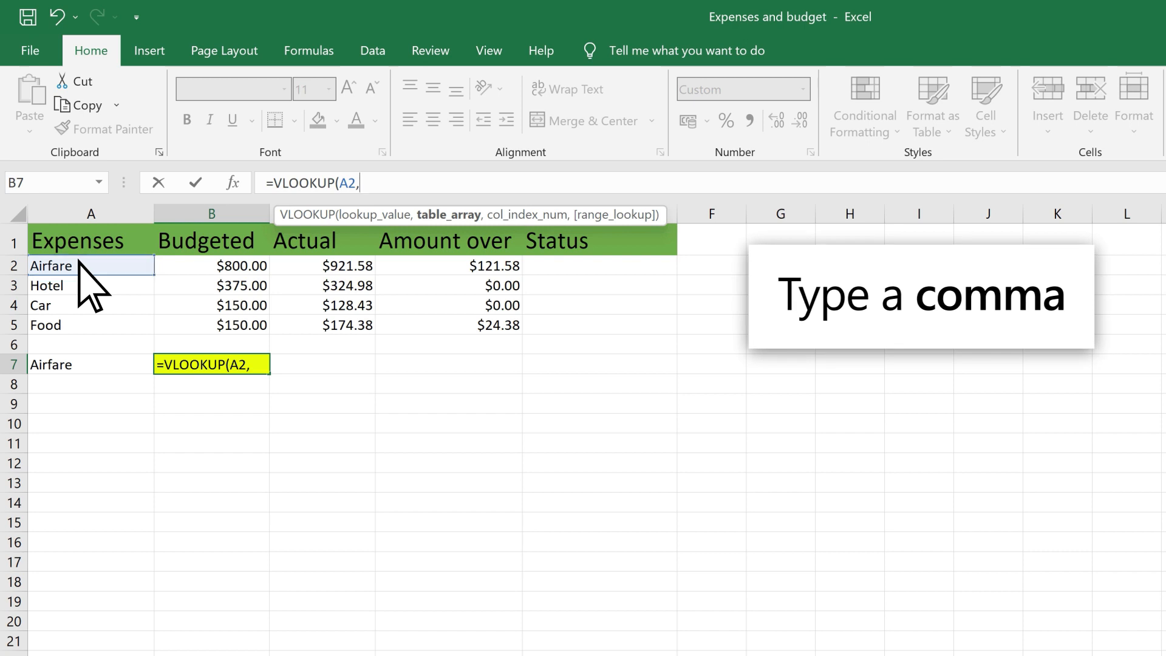
left_click_drag(79, 261, 251, 326)
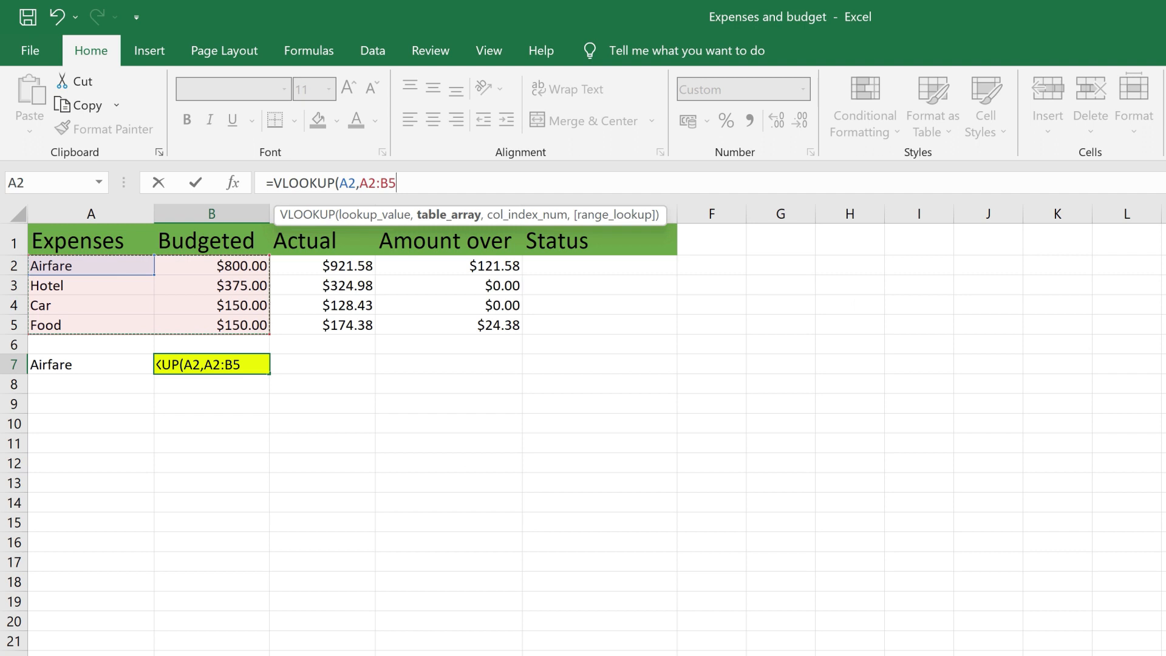
type(",")
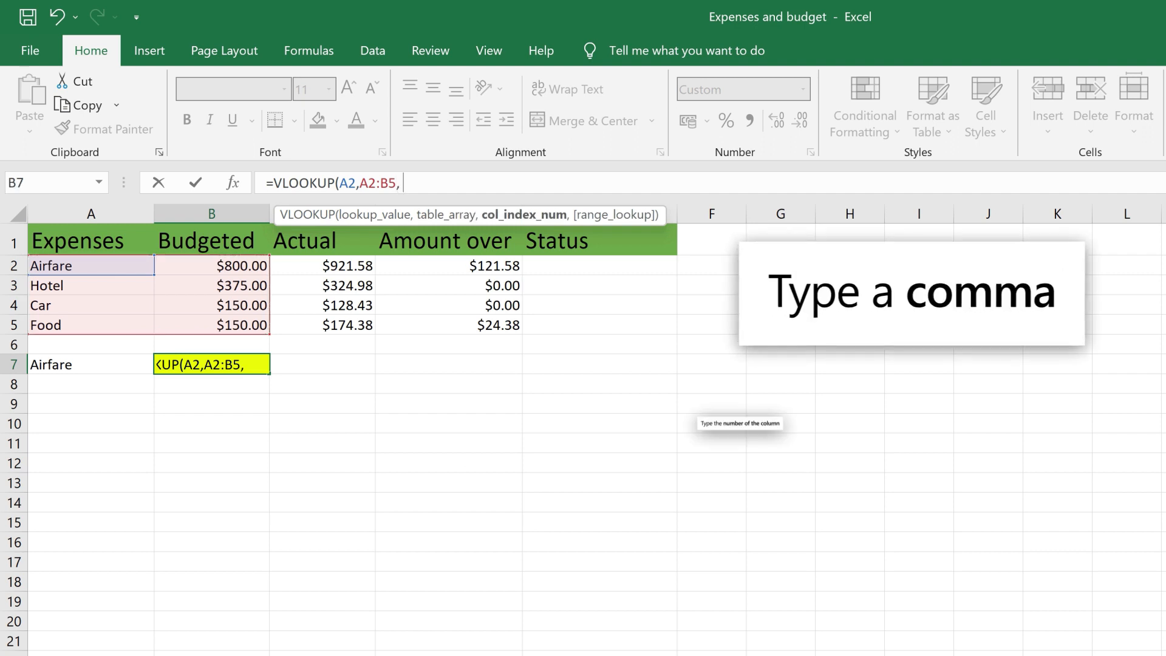
type(" 2")
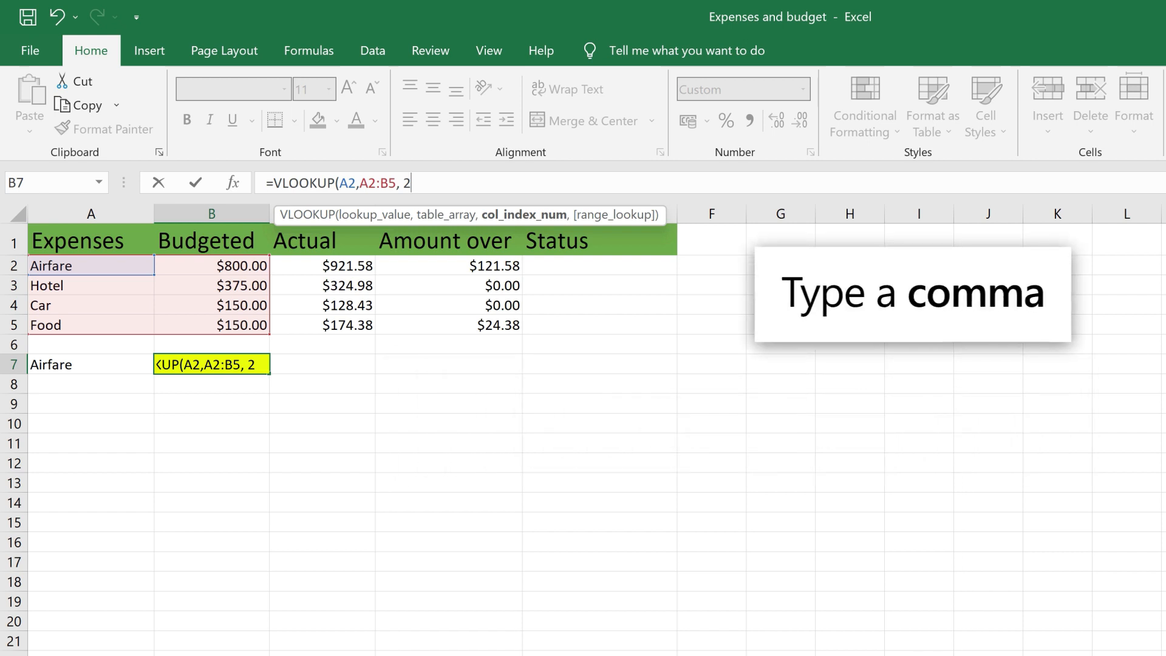
type(",")
type(" FALS")
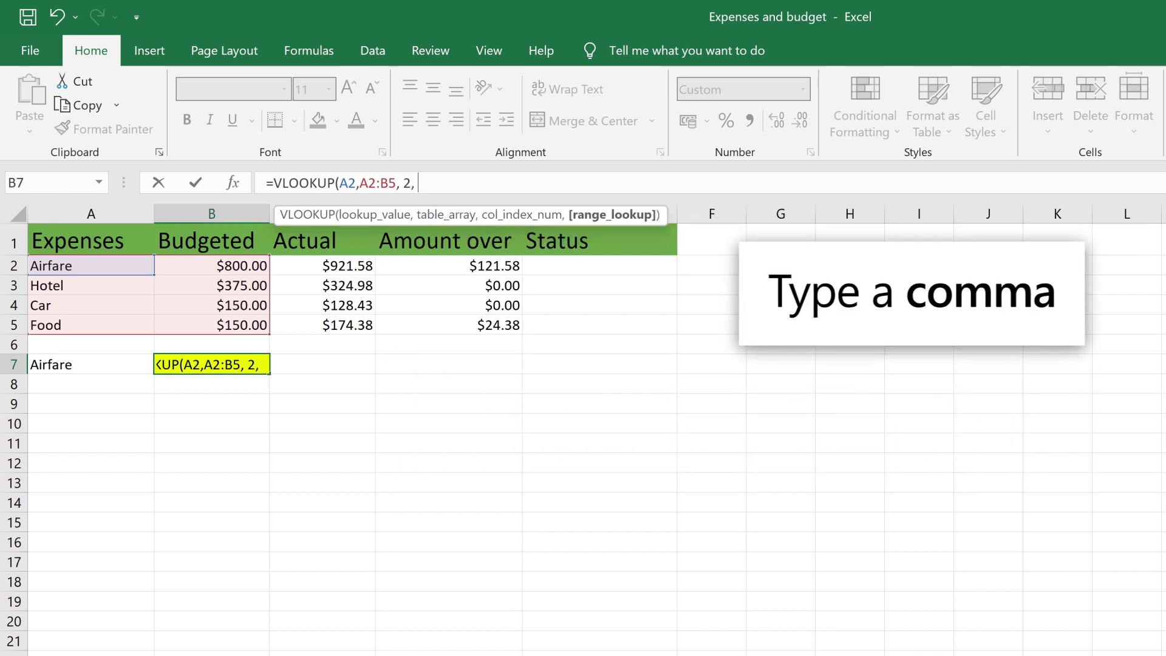
type("E")
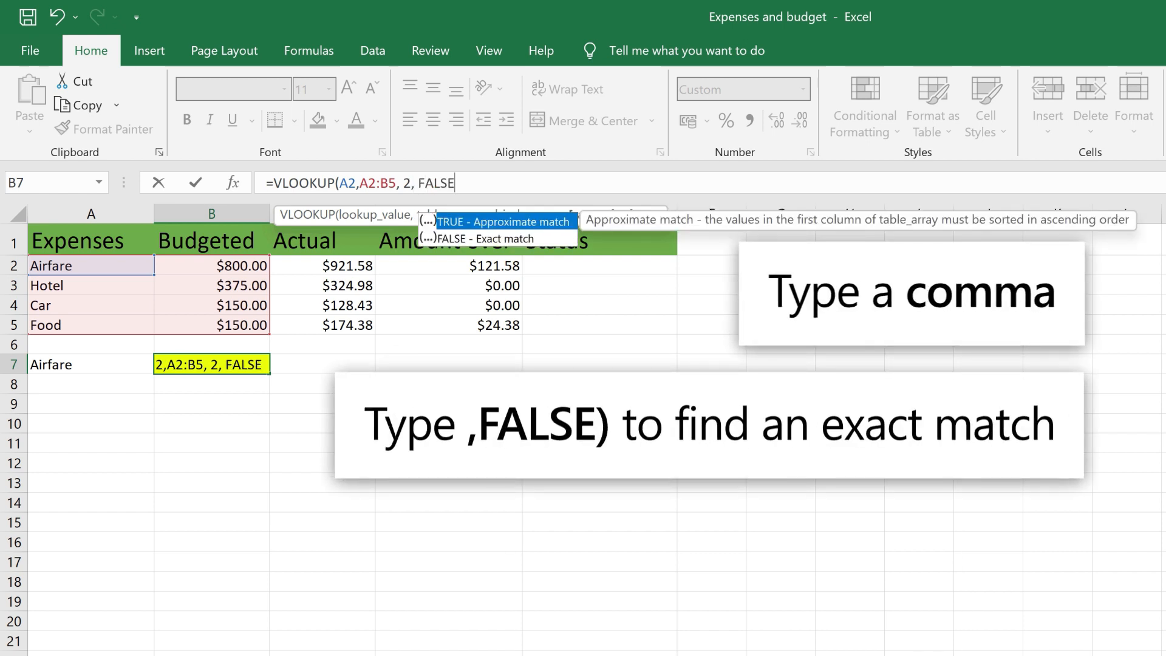
type(")")
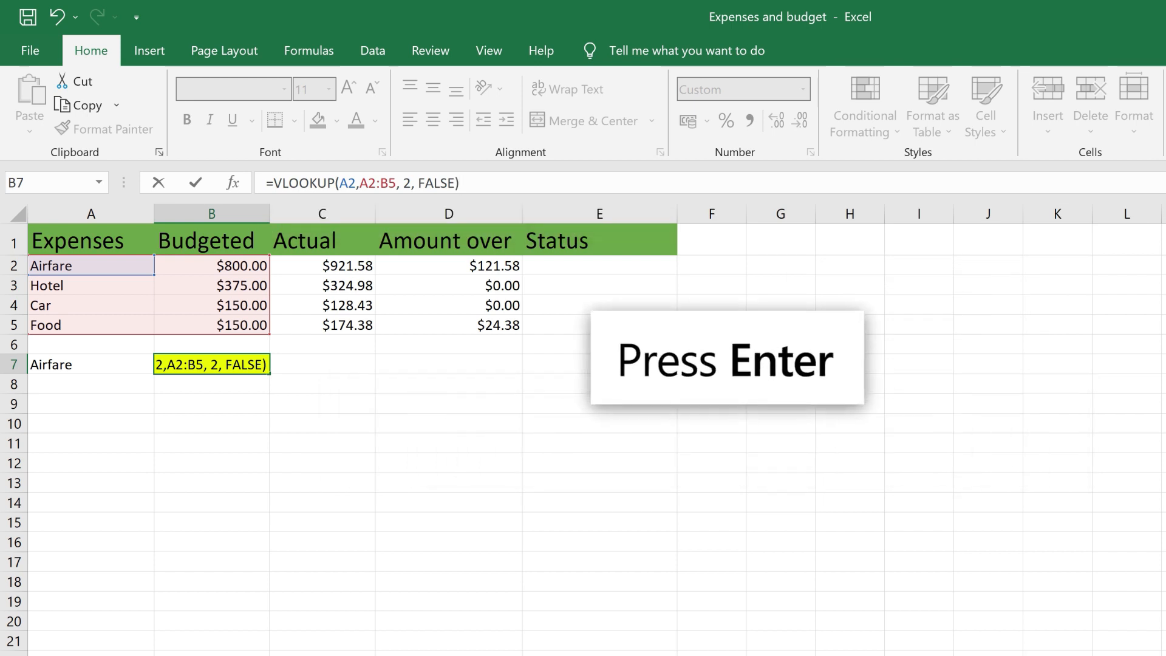
key("Return")
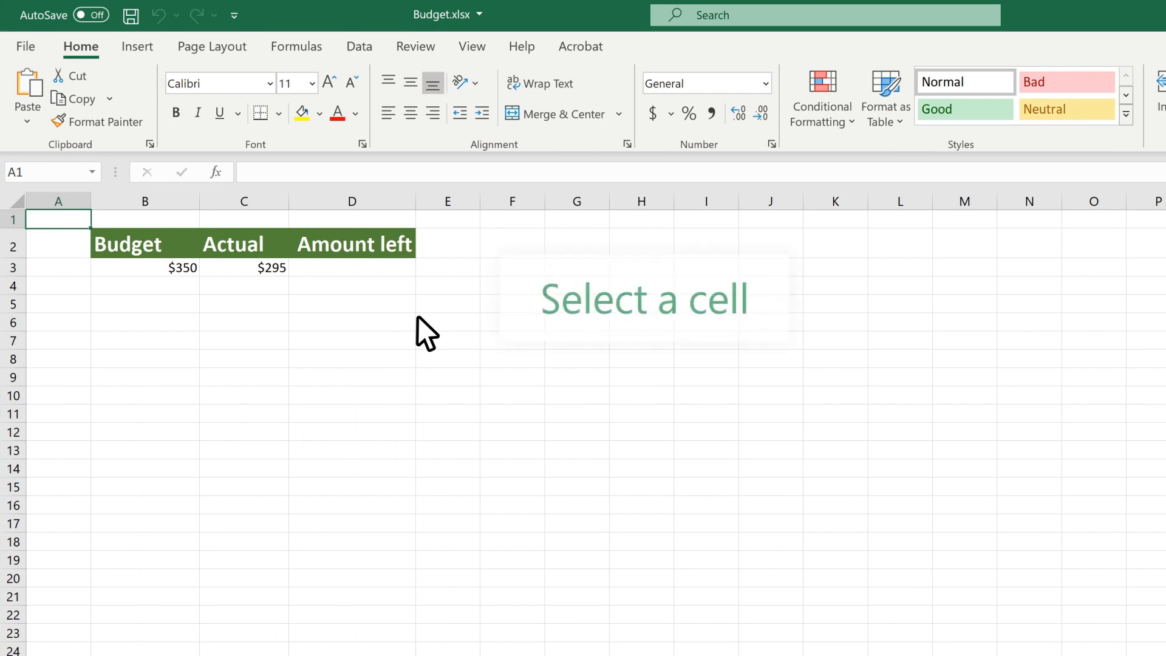
Enter =B3-C3 in D3 so Amount left shows $55
left_click(362, 267)
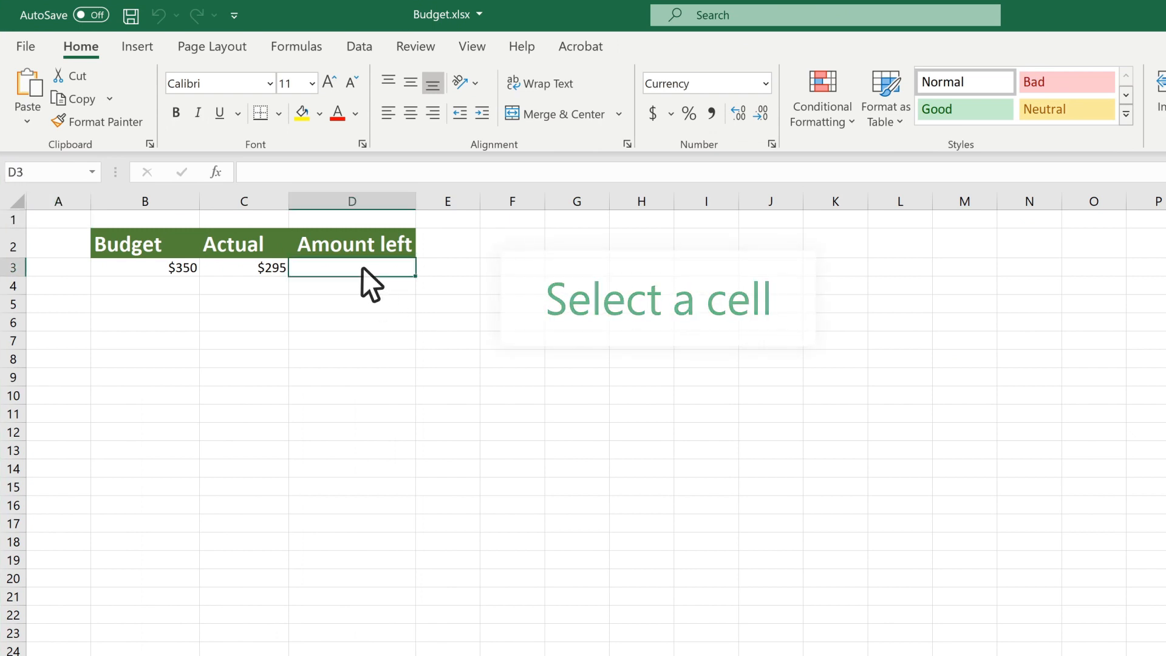
type("=")
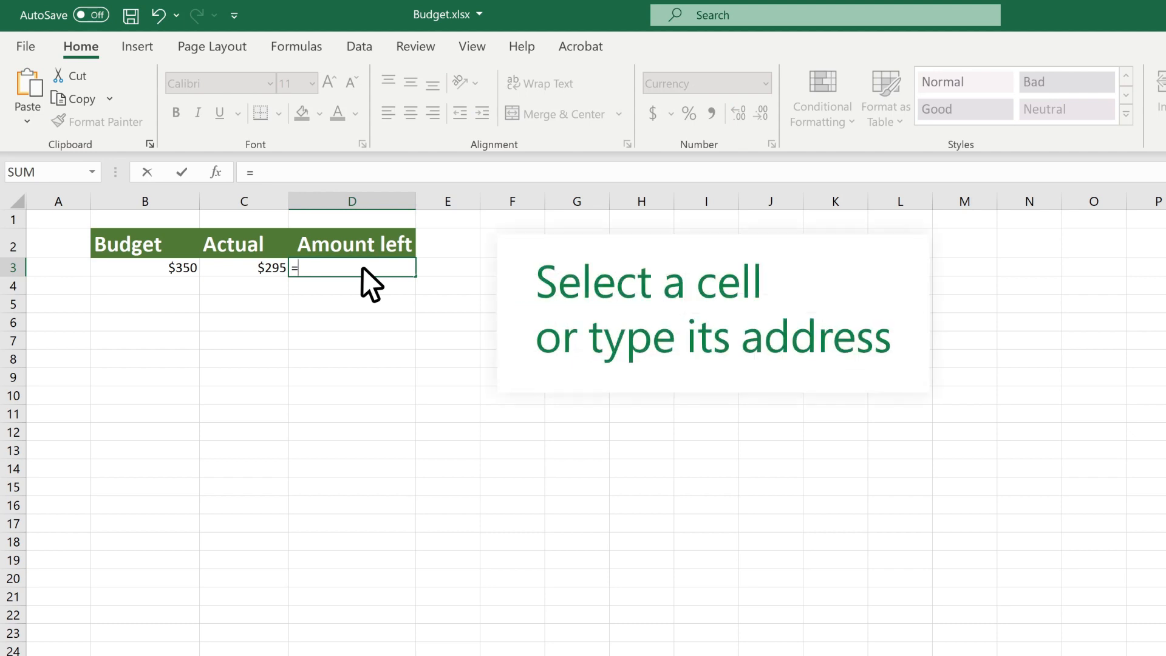
left_click(156, 268)
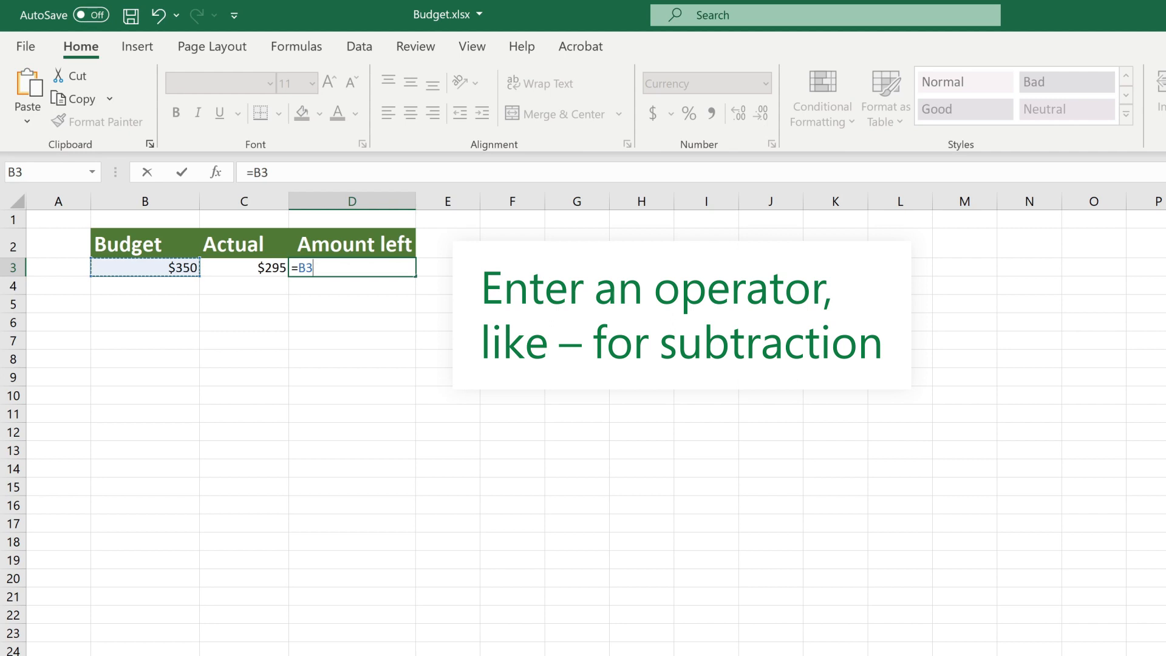
type("-")
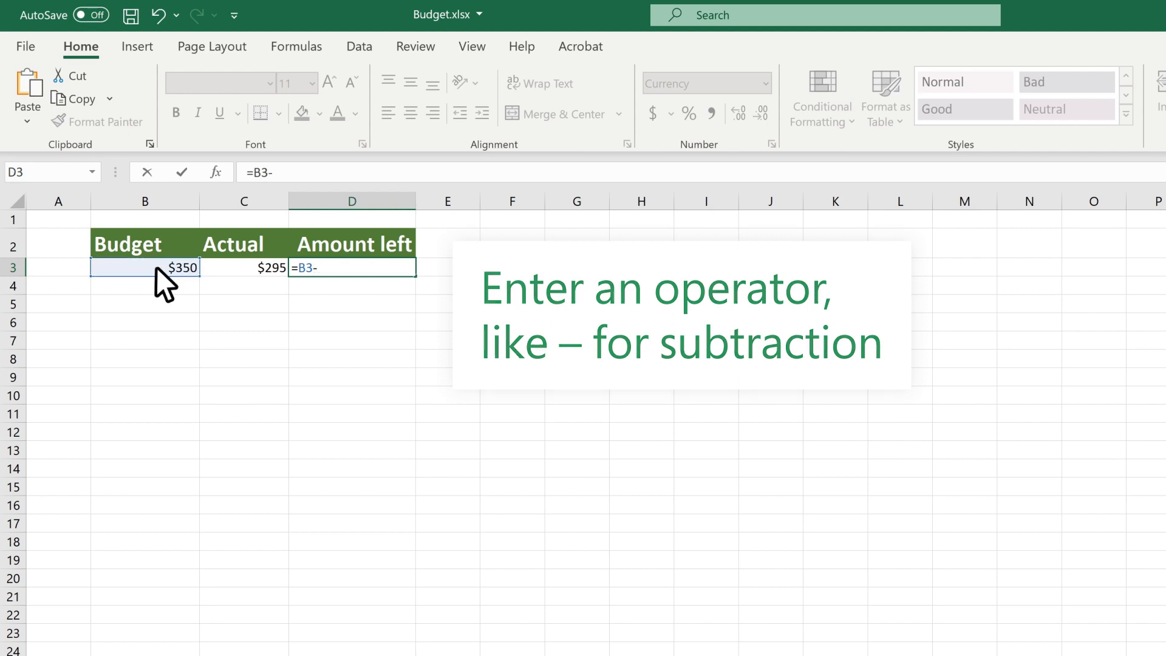
left_click(228, 265)
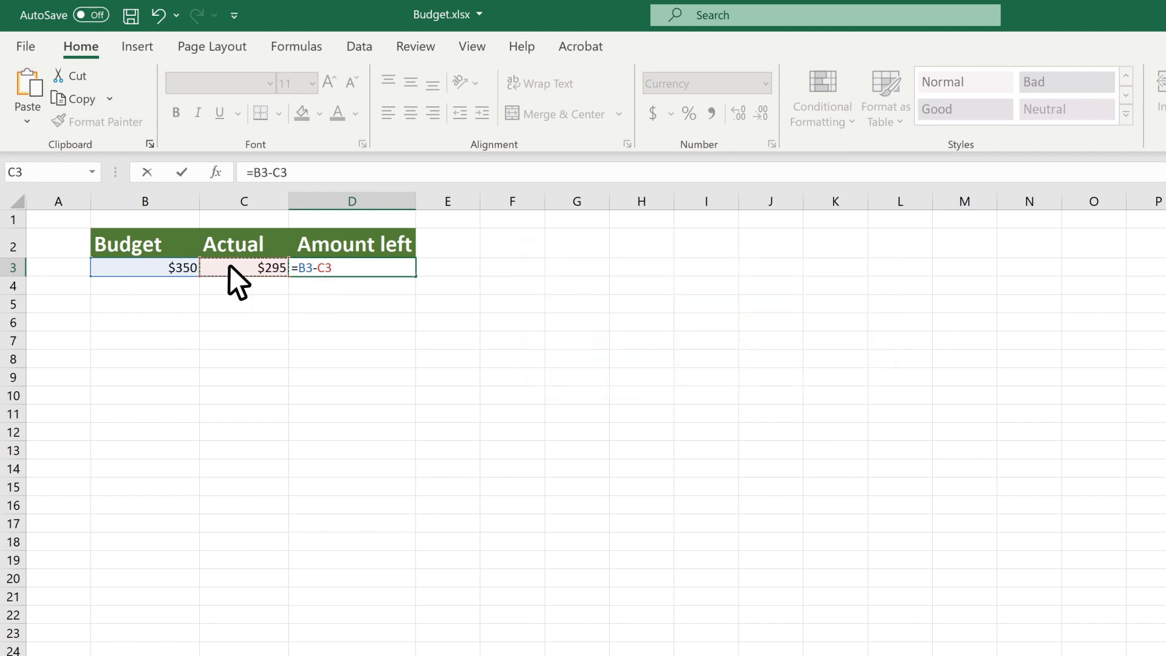
key("Return")
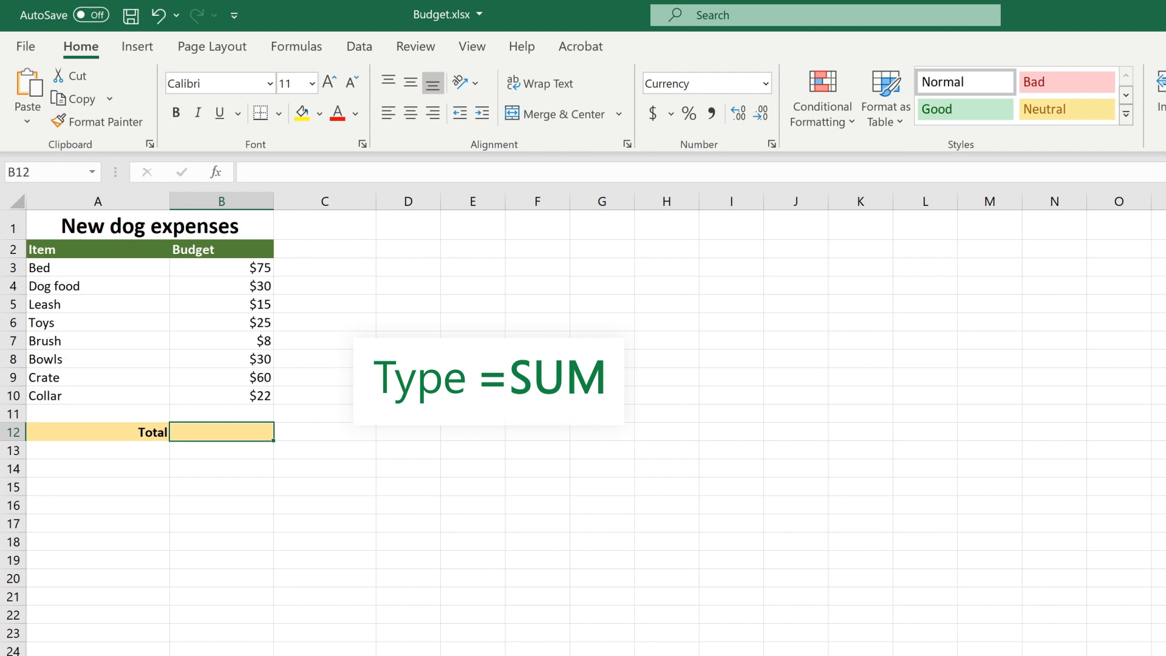
Total B3:B10 in B12 with =SUM for $265, then open the File > New template gallery
type("=")
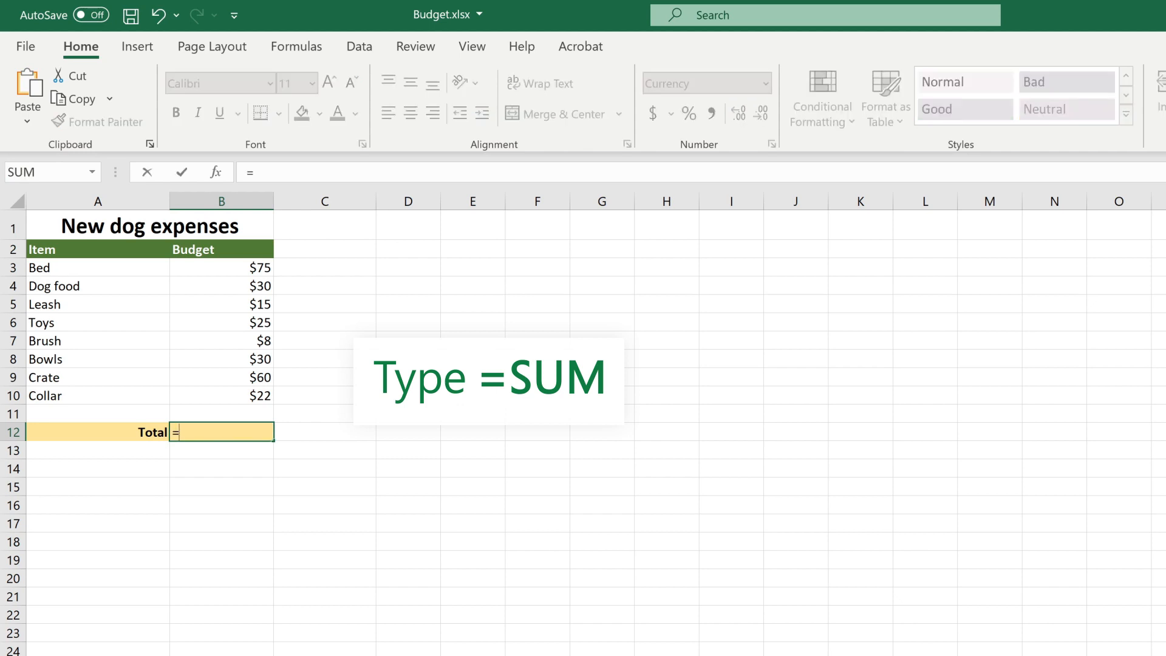
type("SUM")
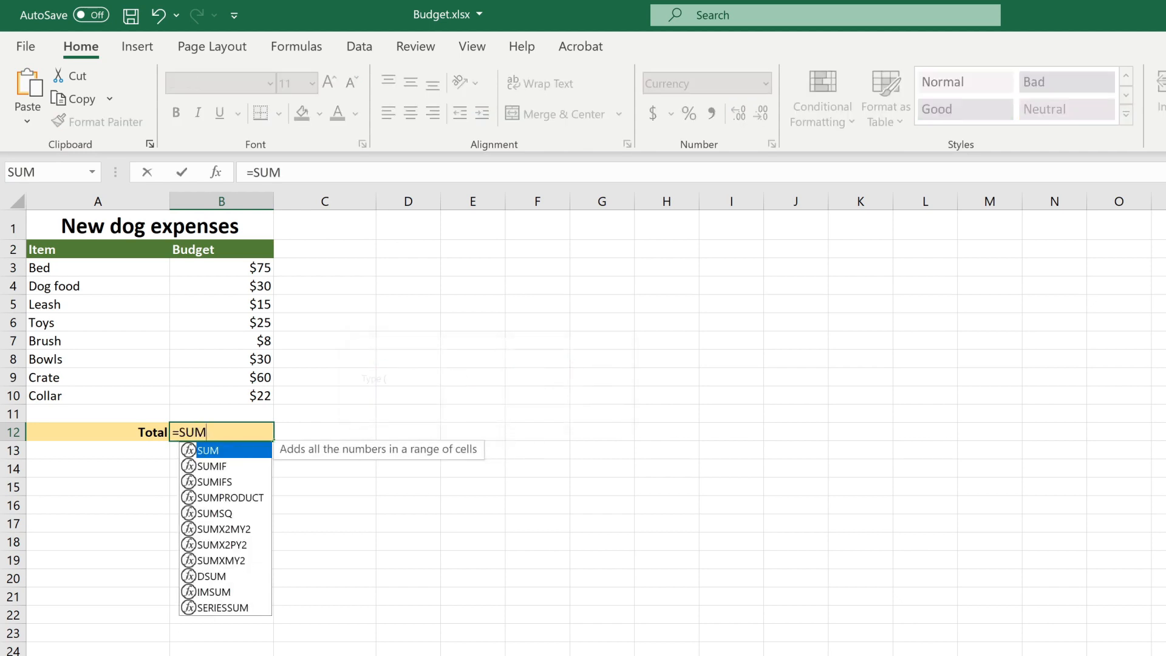
type("(")
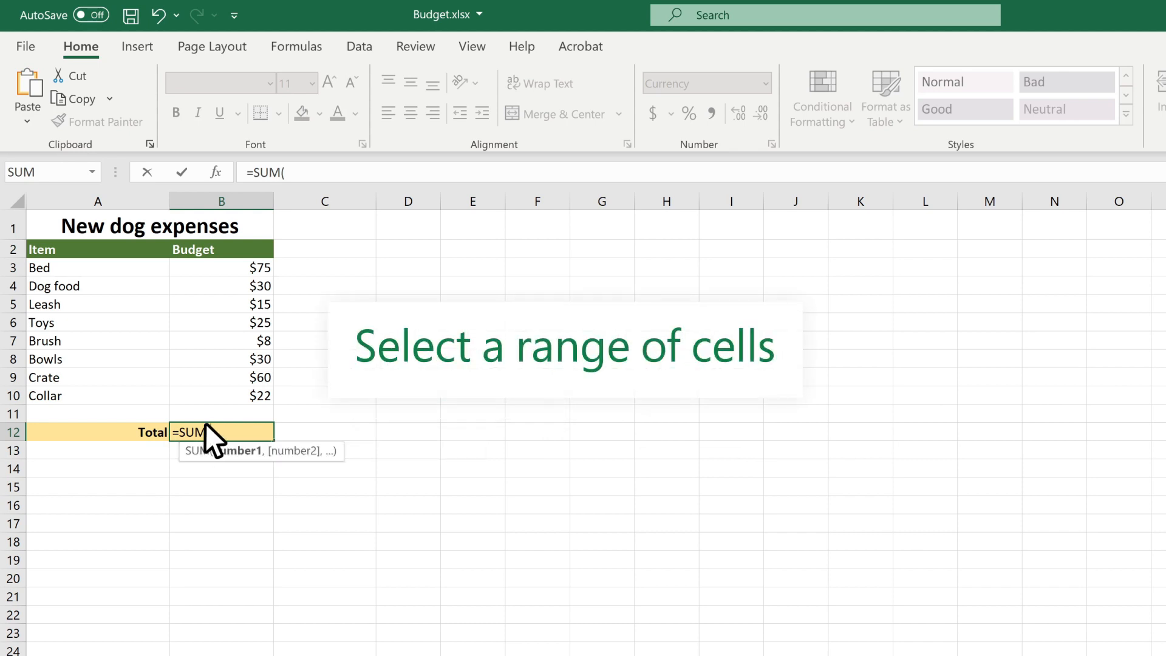
left_click_drag(234, 265, 248, 391)
type(")")
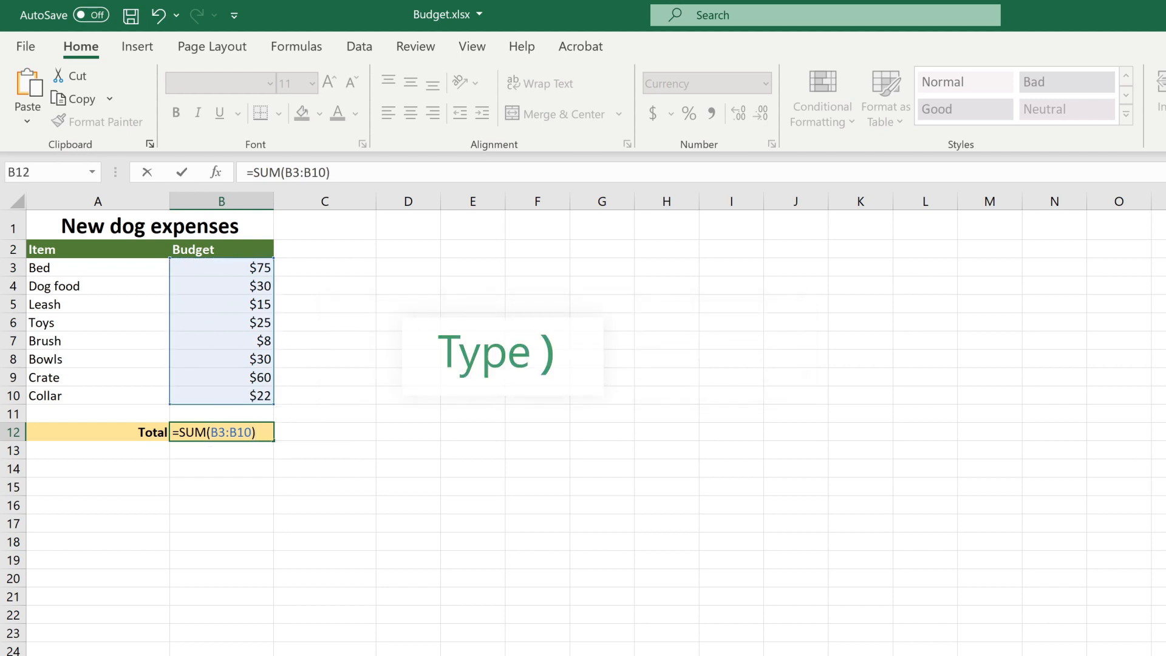
key("Return")
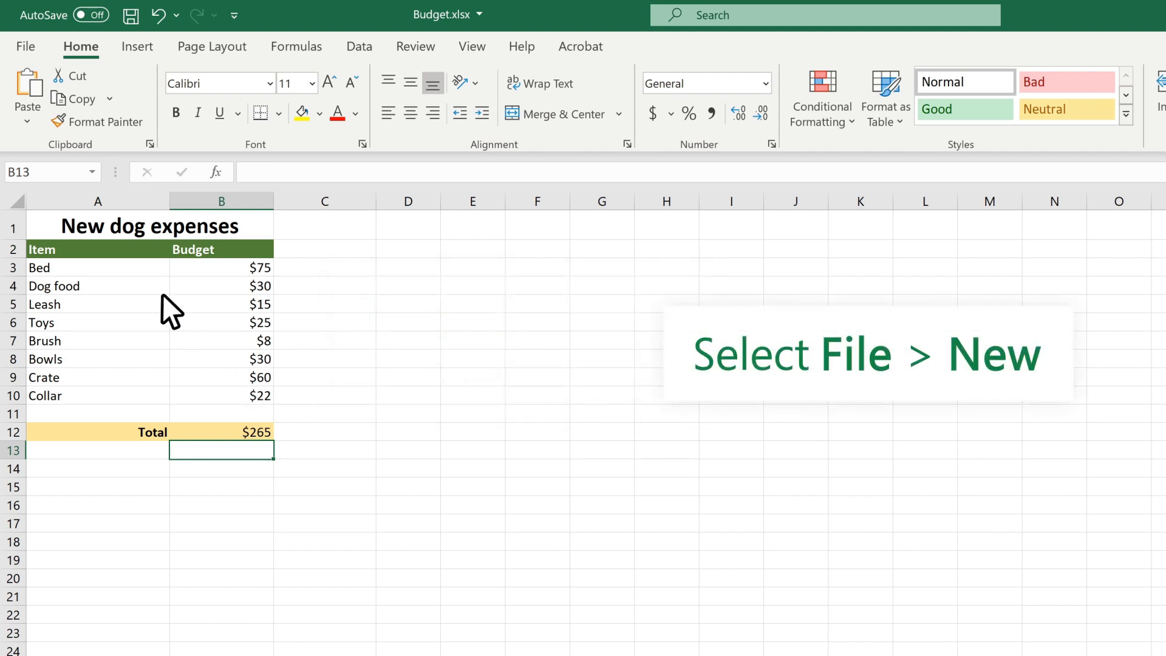
left_click(25, 49)
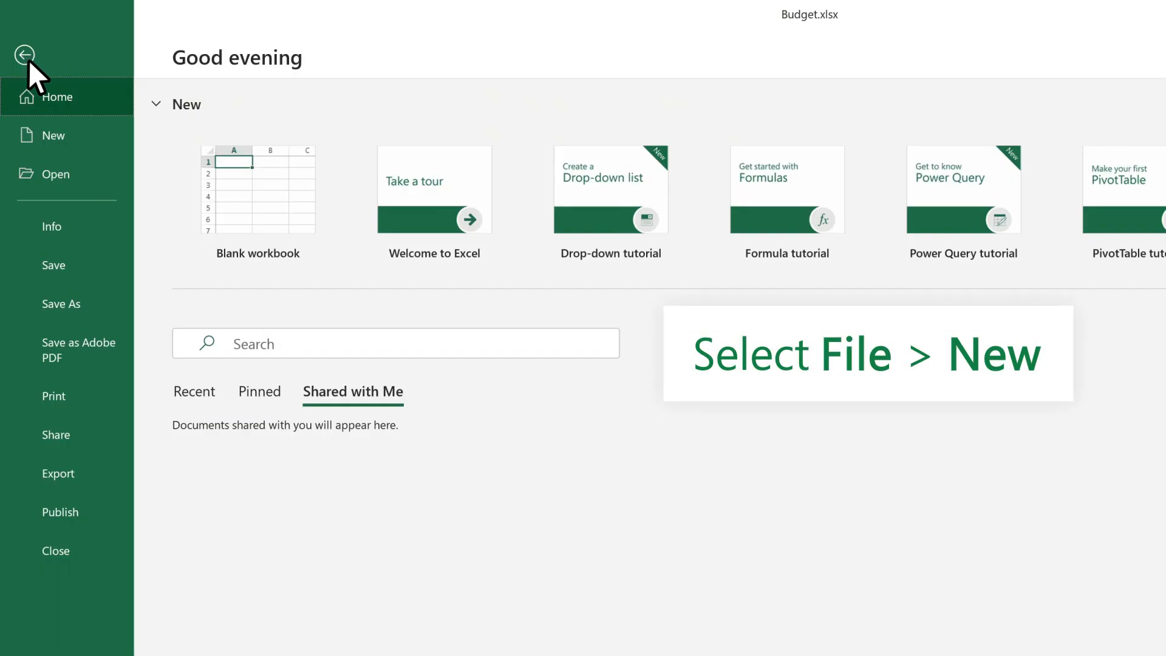
left_click(72, 134)
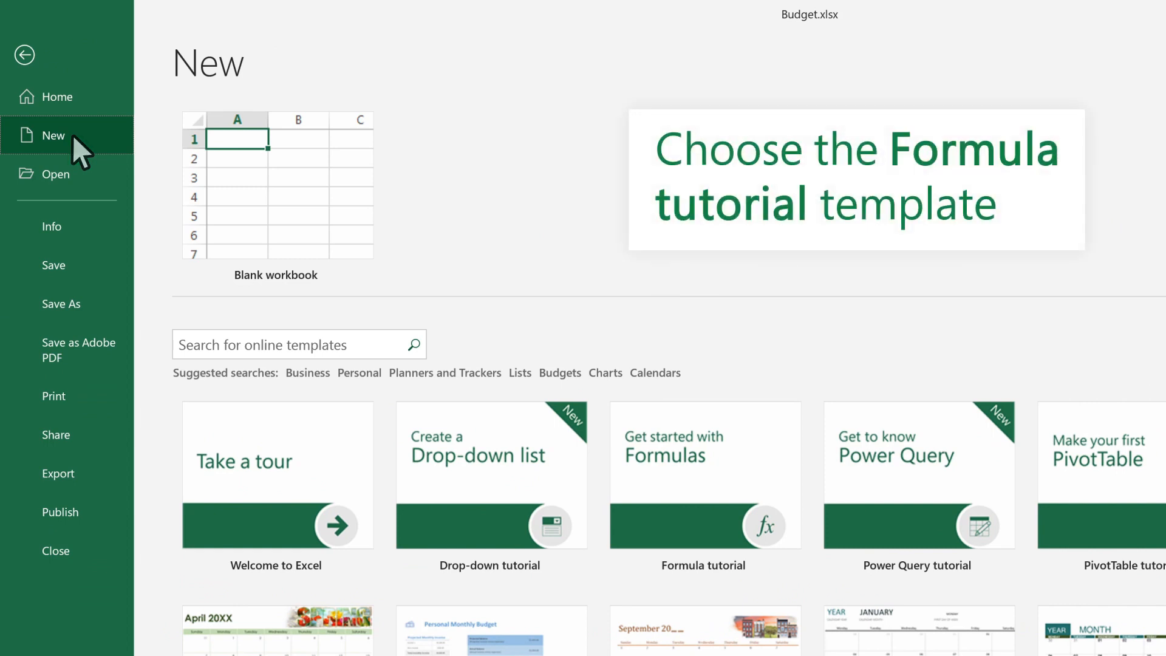